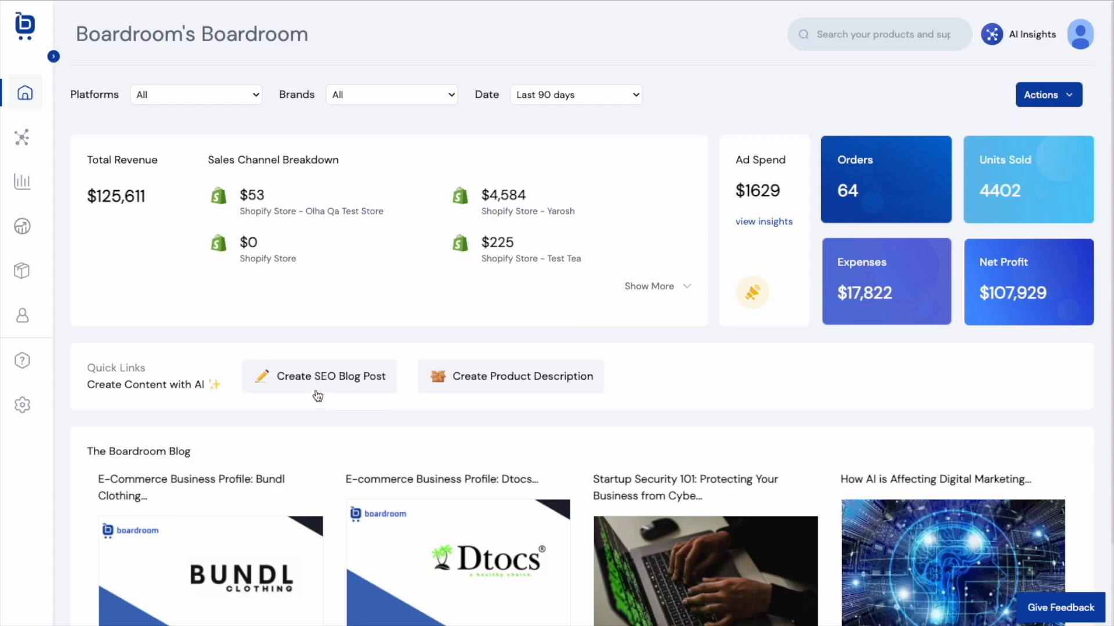
Open the SEO blog post generator and look through the previously generated posts.
click(318, 395)
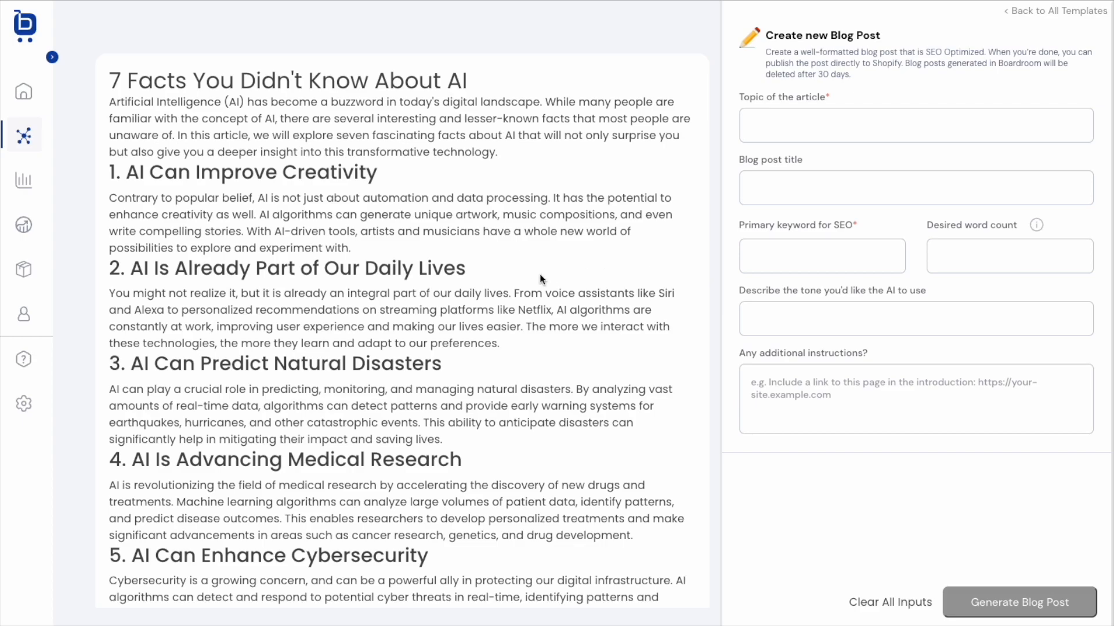
scroll(542, 270, down, 8)
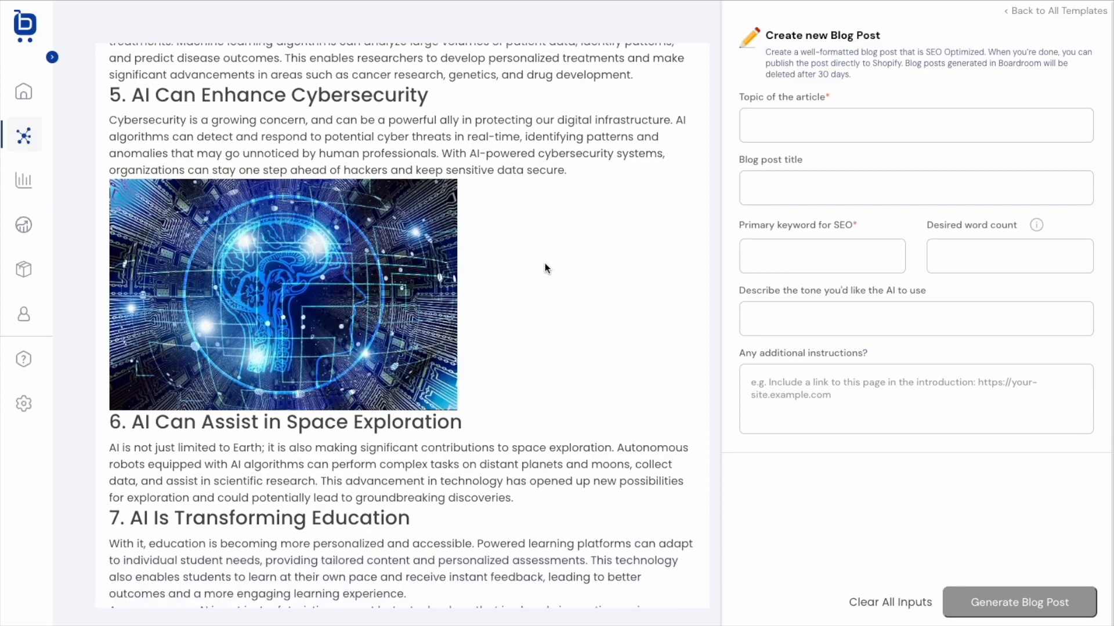
scroll(545, 268, down, 5)
scroll(545, 264, down, 2)
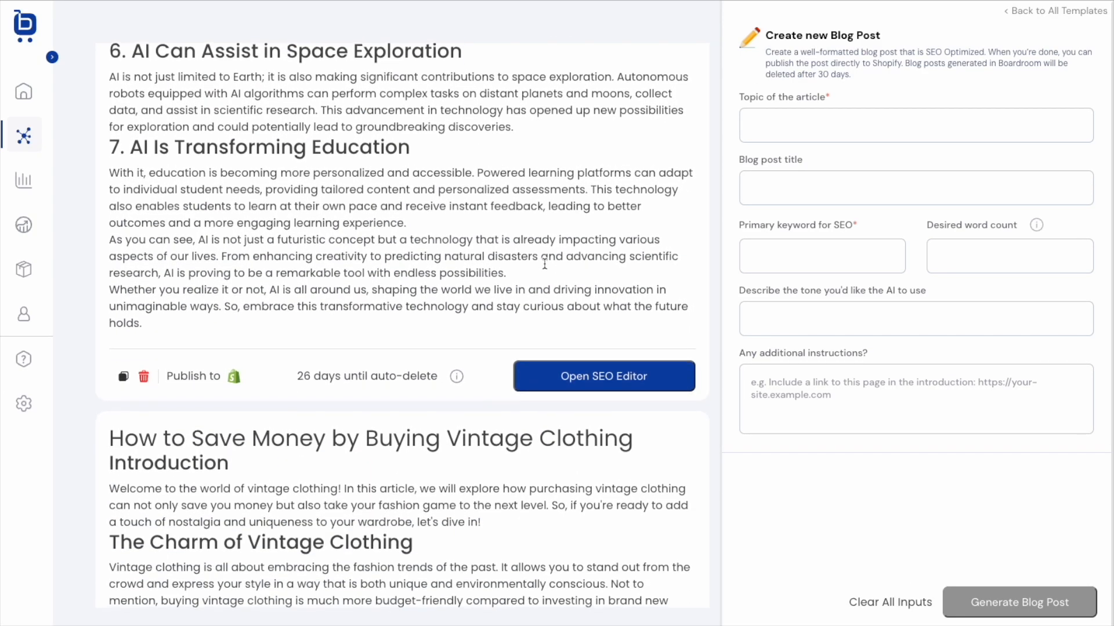
scroll(544, 264, down, 2)
scroll(473, 287, down, 5)
scroll(480, 283, down, 12)
scroll(486, 284, up, 20)
scroll(486, 281, up, 7)
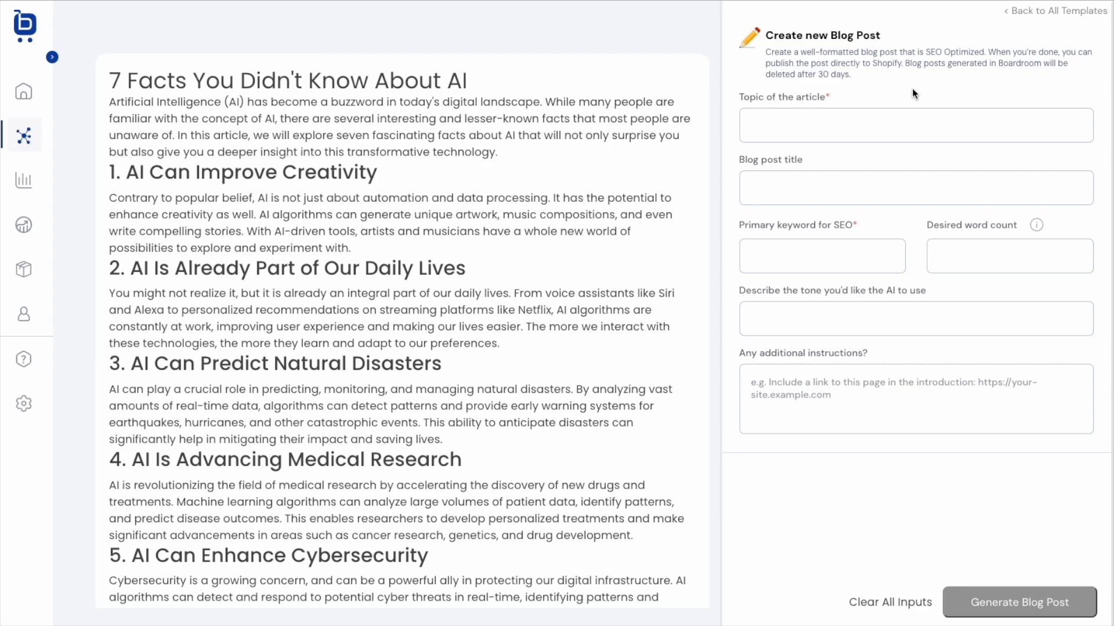
Set the article topic to "Ai and e-commerce" and the blog post title to "How AI is changing e-commerce".
click(914, 123)
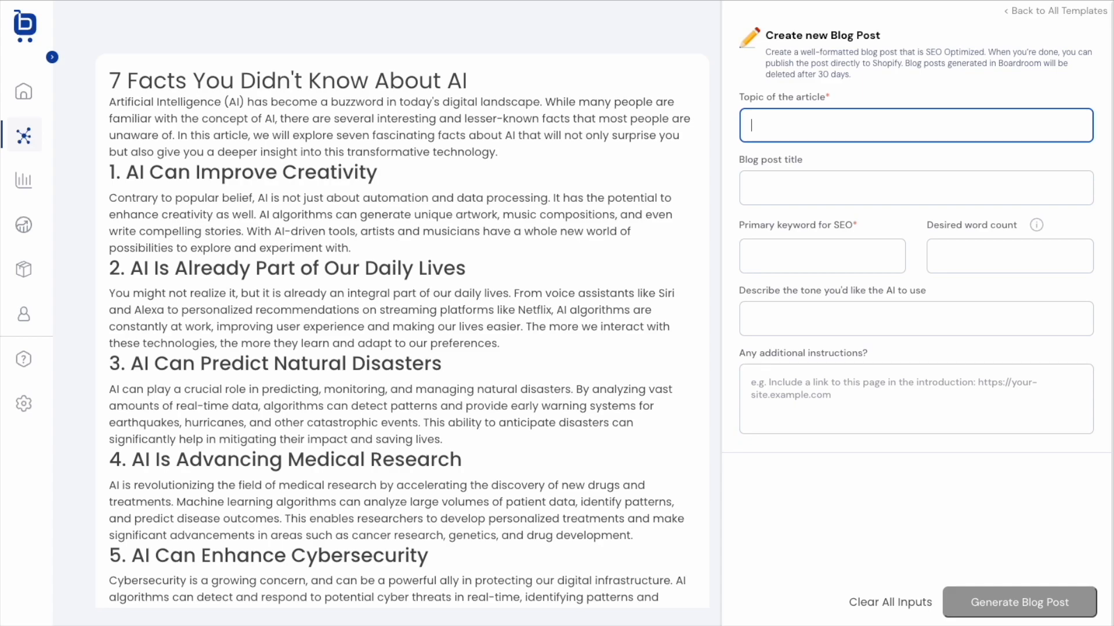
text(Ai and e-commerce)
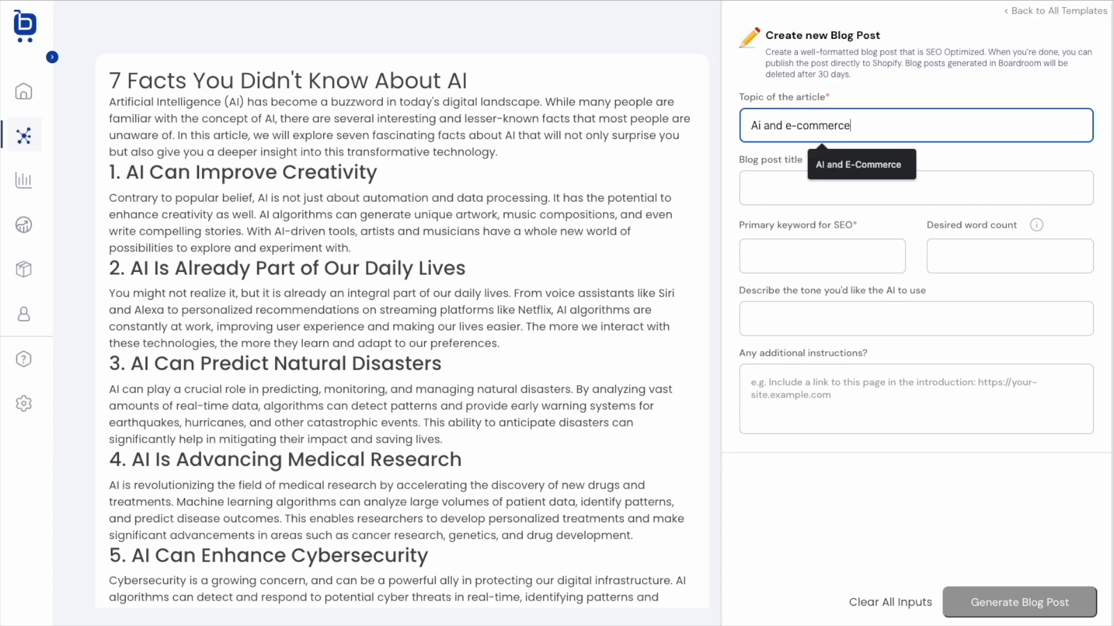
key(Tab)
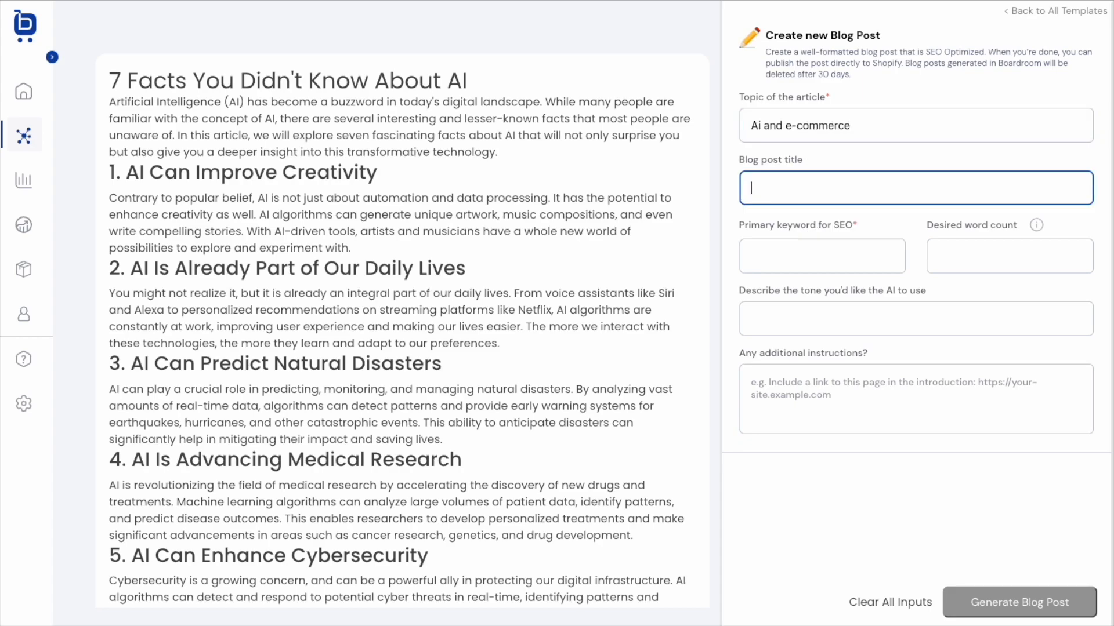
text(How AI is changing e-commerce)
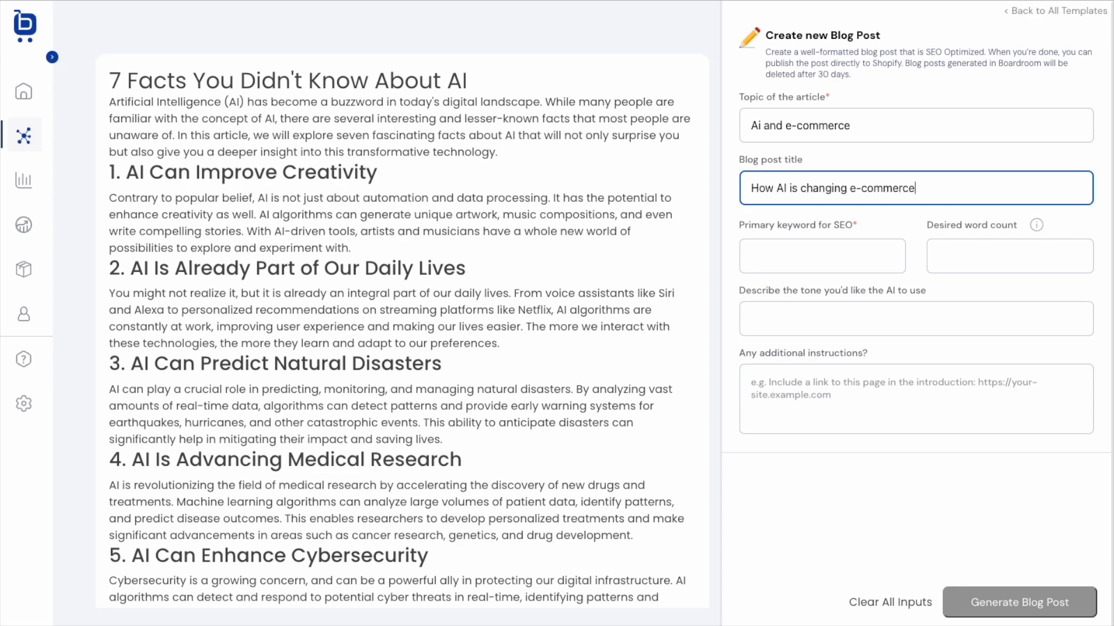
key(Tab)
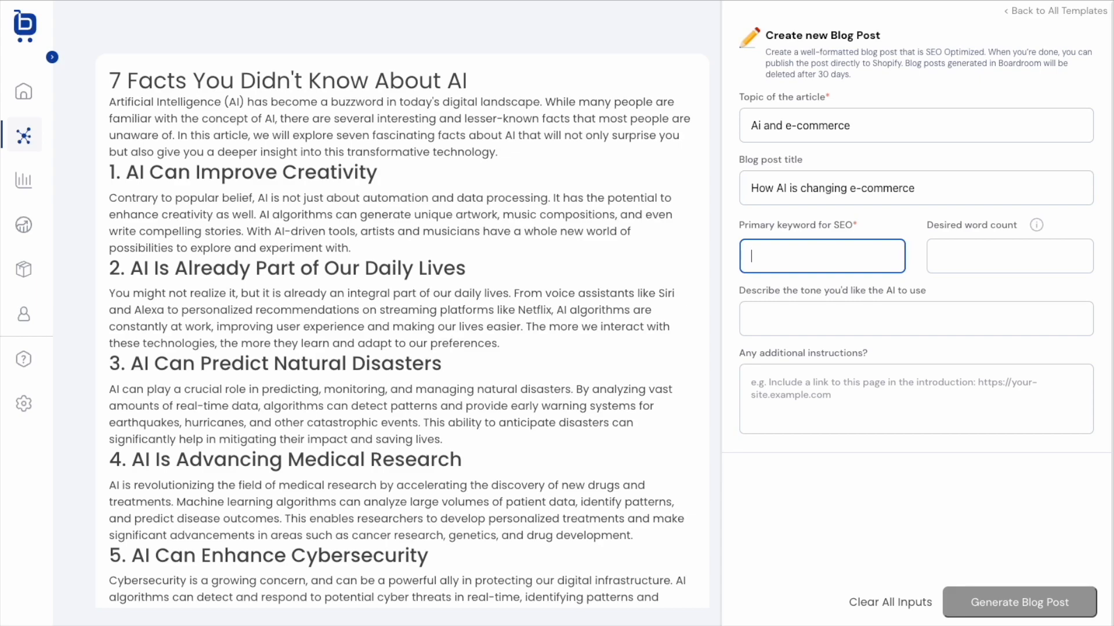
Set the primary SEO keyword to "artificial intelligence" and the desired word count to 700.
text(a)
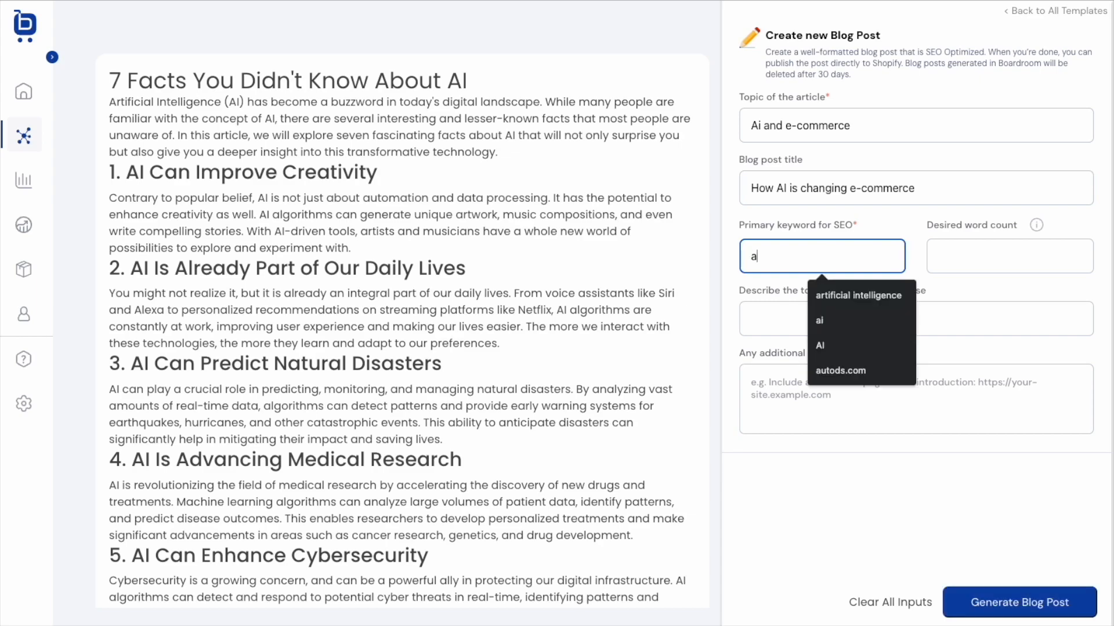
text(rtif)
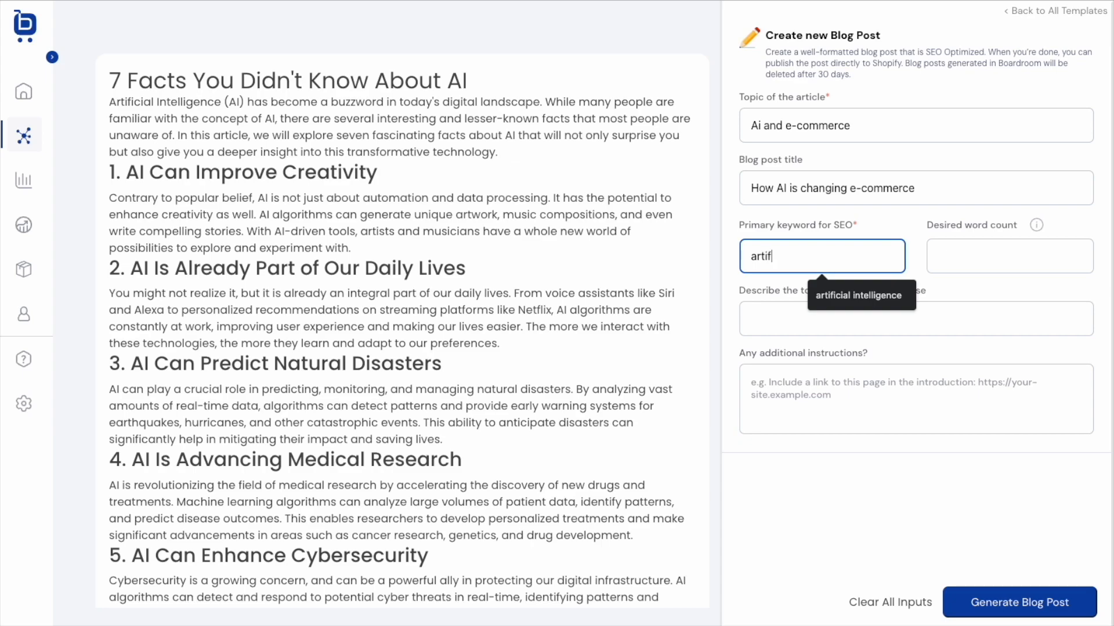
text(icial intelligence)
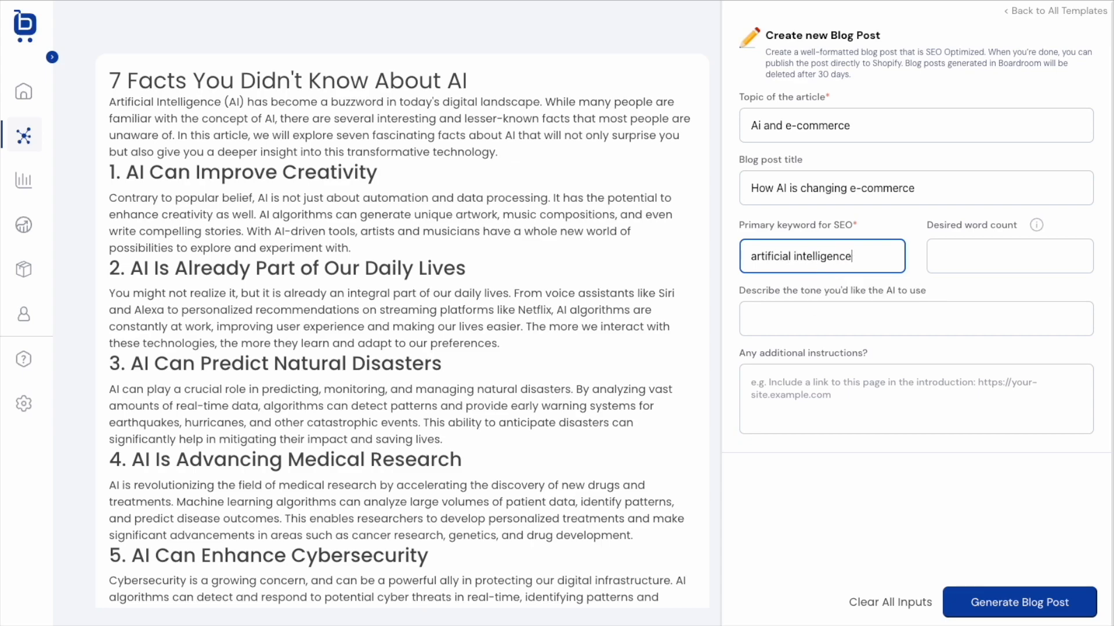
click(938, 256)
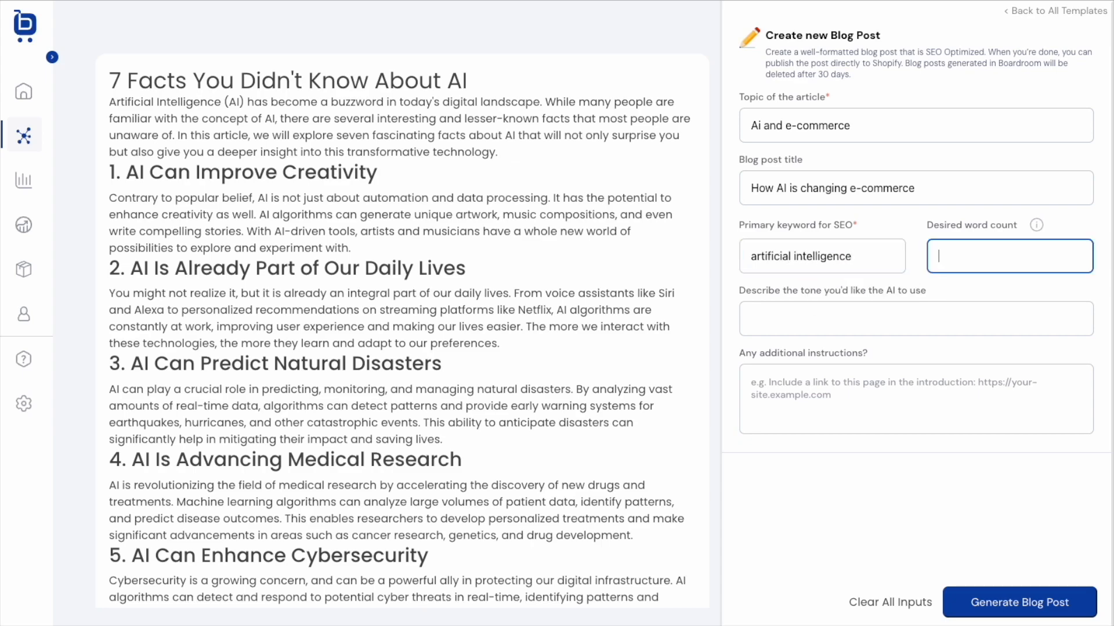
text(700)
key(Tab)
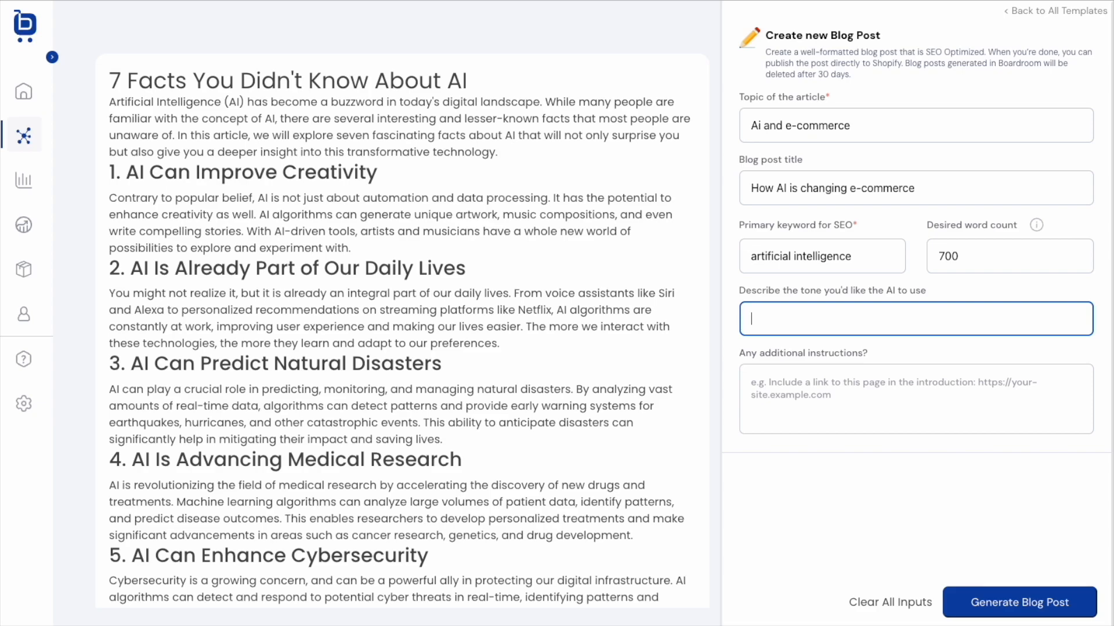
Set the tone to "witty", leave the additional instructions empty and generate the blog post.
text(witty)
key(Tab)
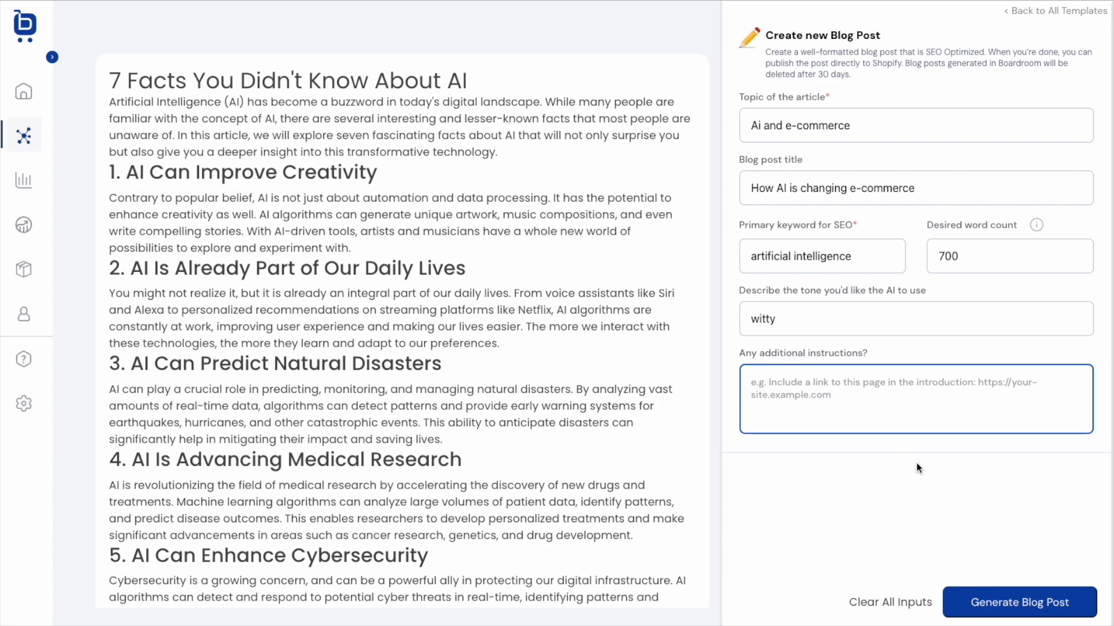
click(1019, 606)
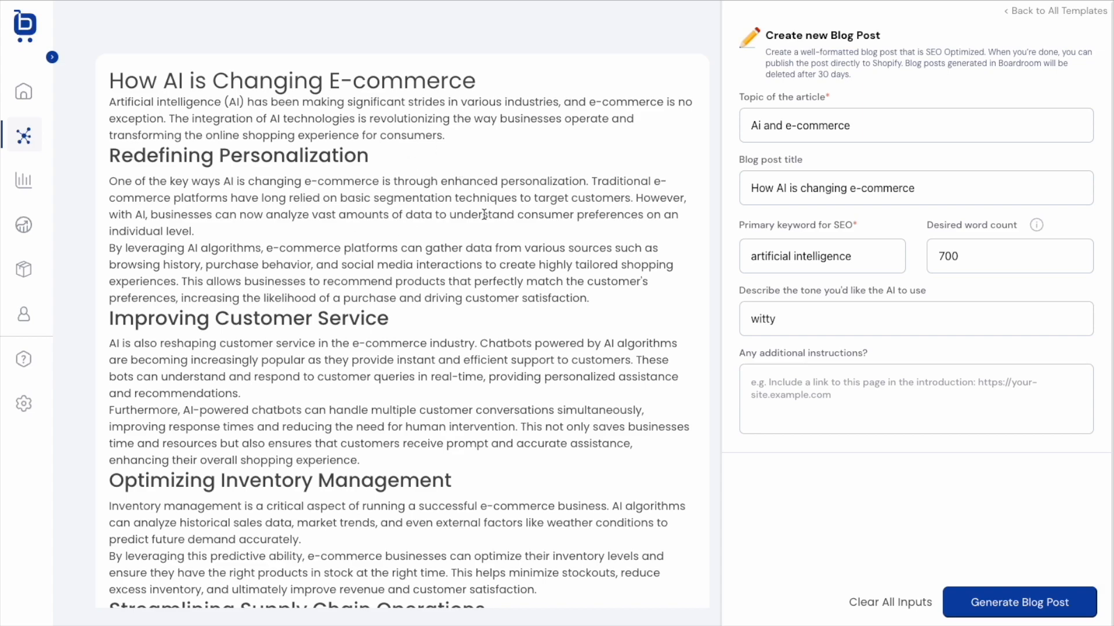
Read through the newly generated e-commerce post and open it in the SEO editor.
scroll(488, 221, down, 5)
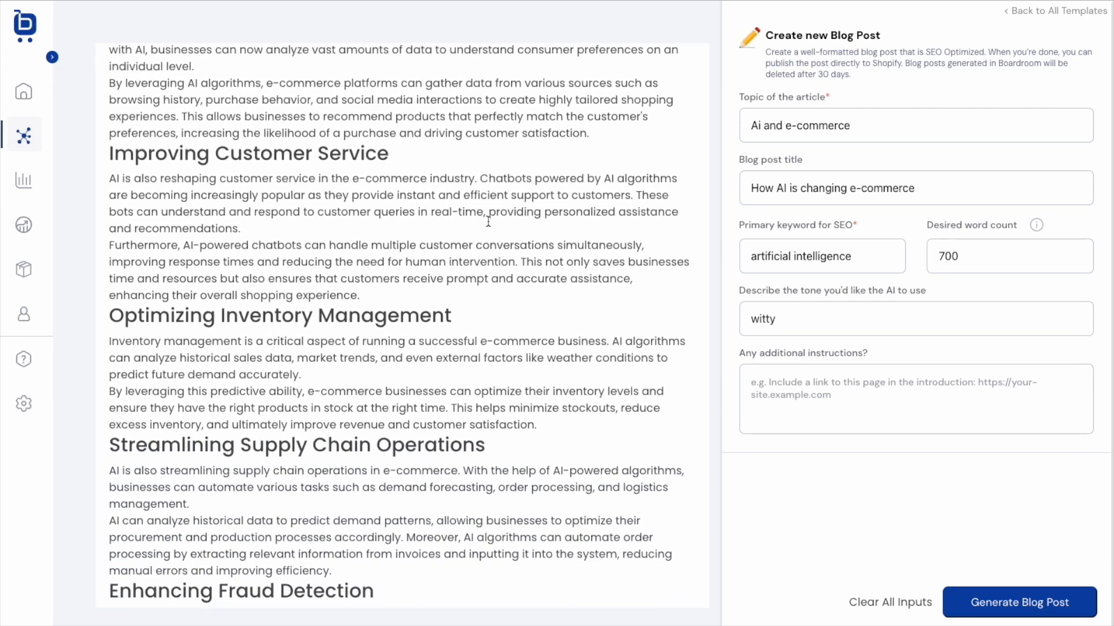
scroll(487, 225, down, 4)
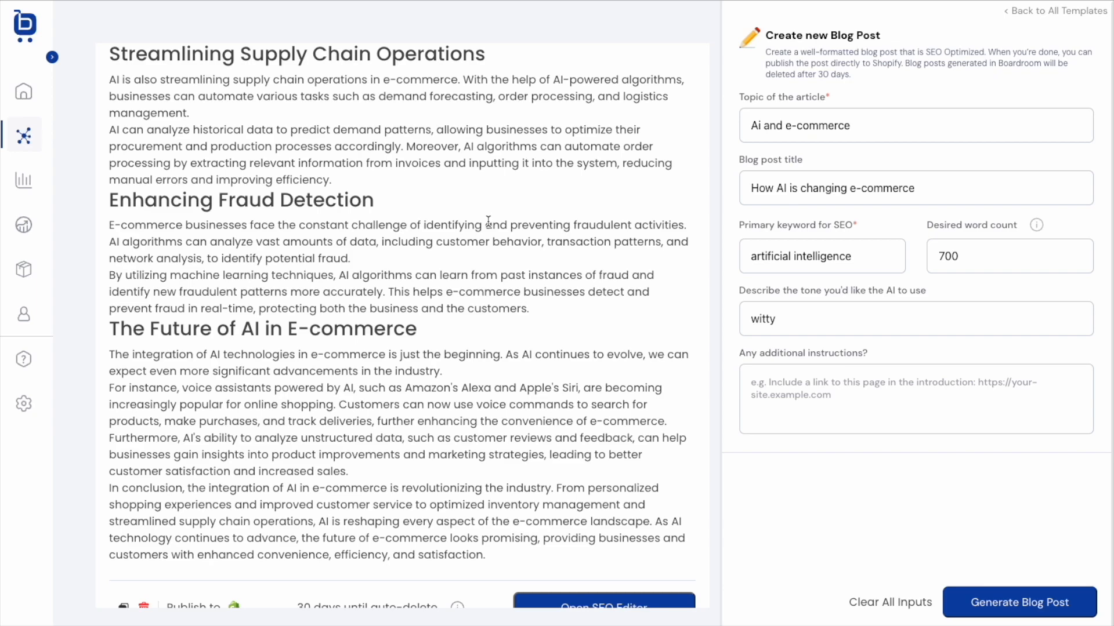
scroll(488, 221, down, 1)
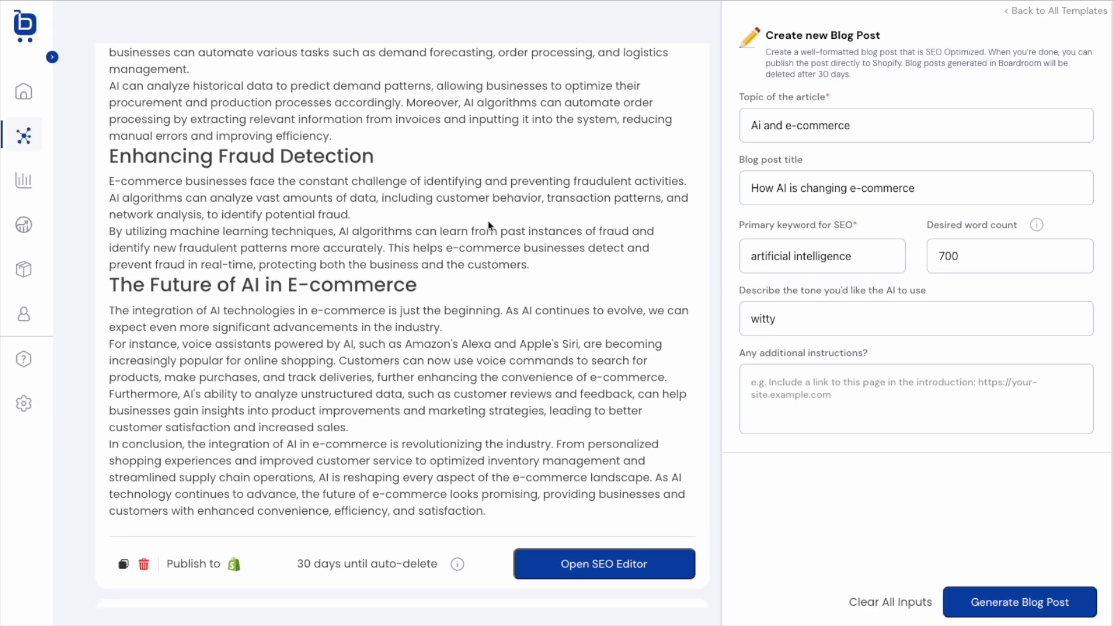
click(542, 569)
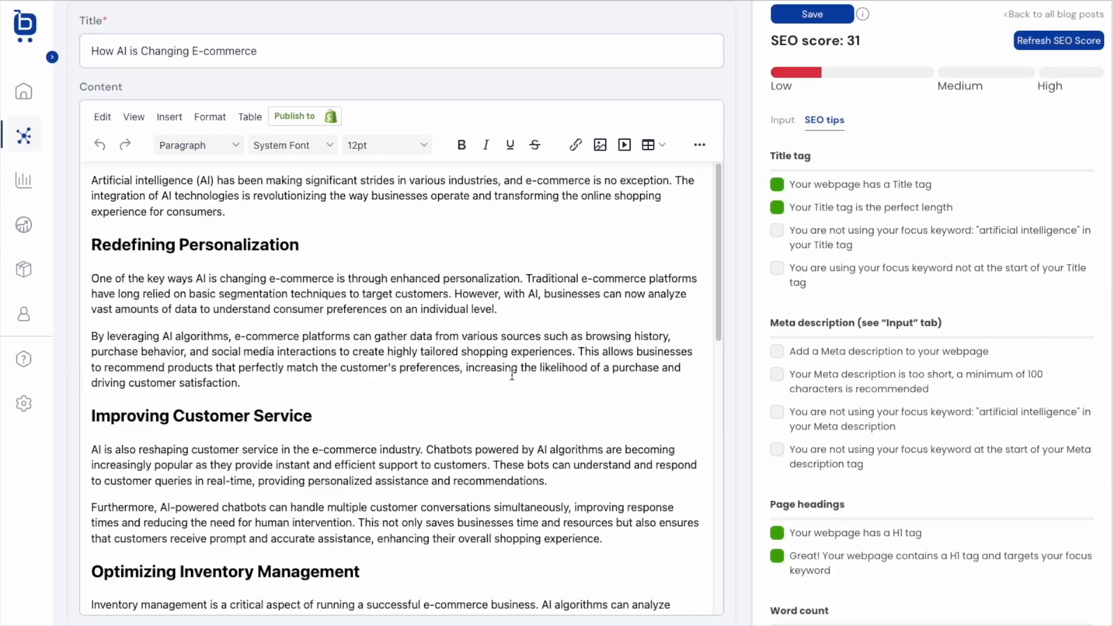
Examine the post's content and the SEO tips for its title, meta description, links, images and keyword density.
scroll(520, 390, down, 7)
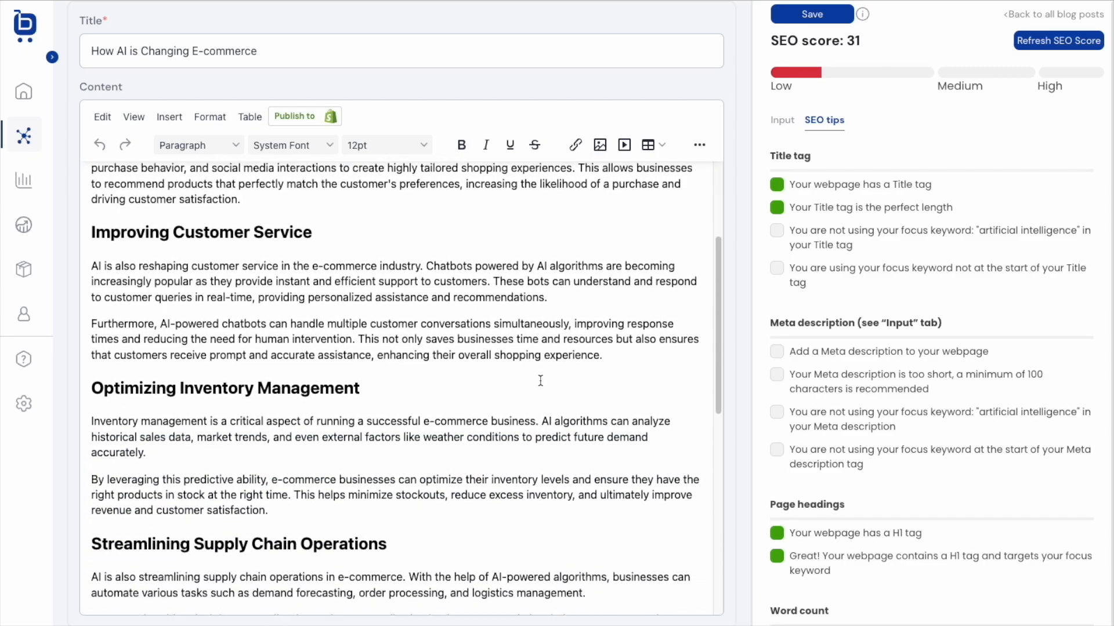
scroll(542, 380, down, 7)
scroll(542, 380, up, 13)
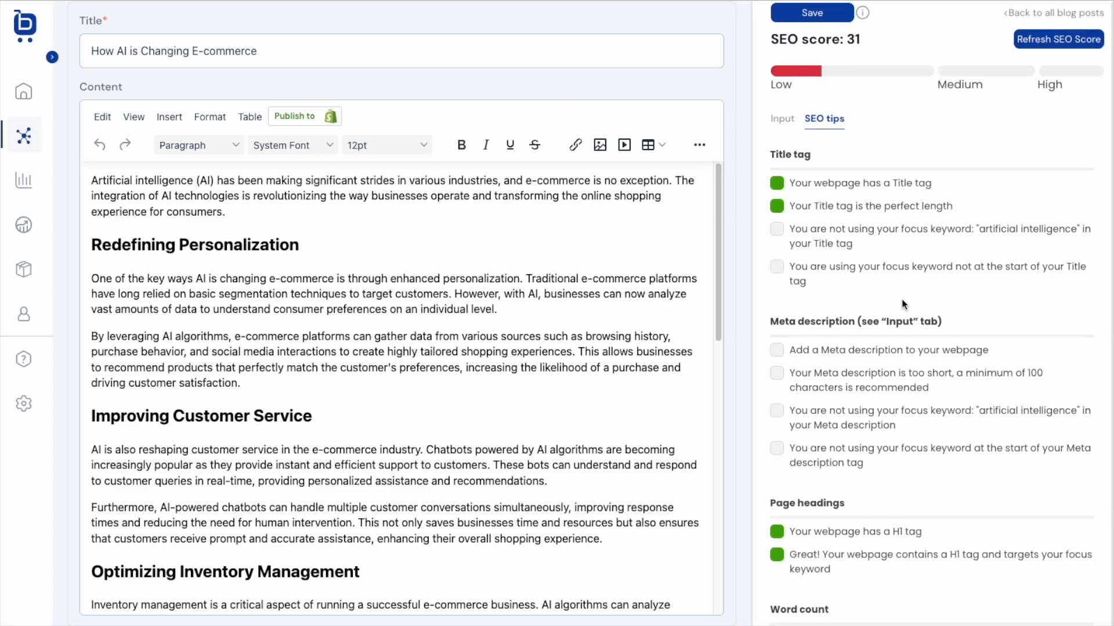
scroll(901, 299, down, 3)
scroll(949, 279, down, 4)
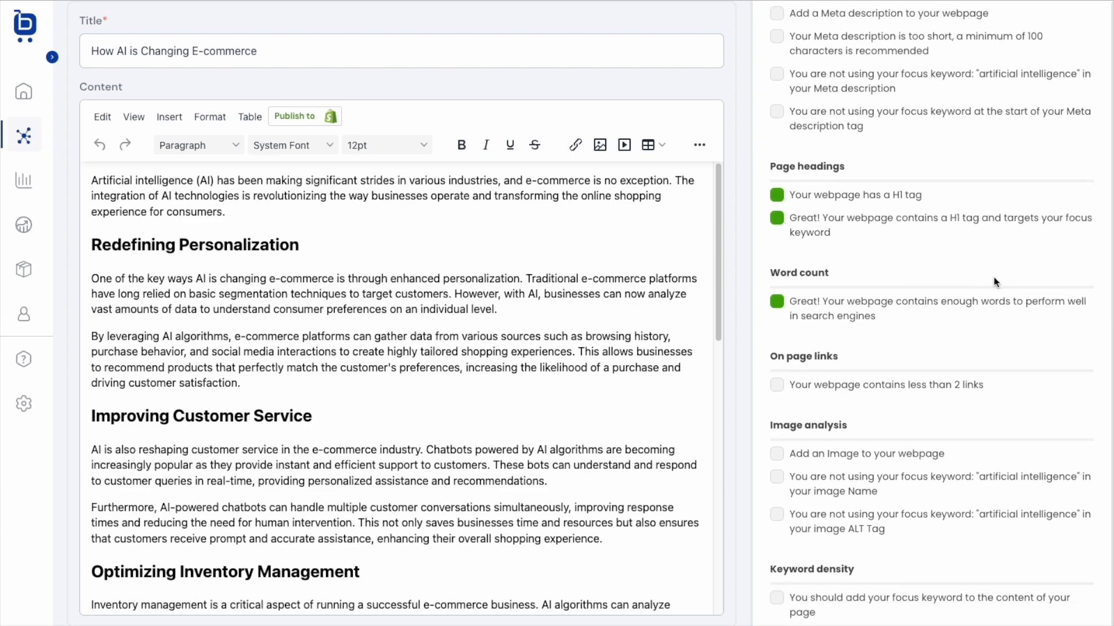
scroll(995, 274, up, 7)
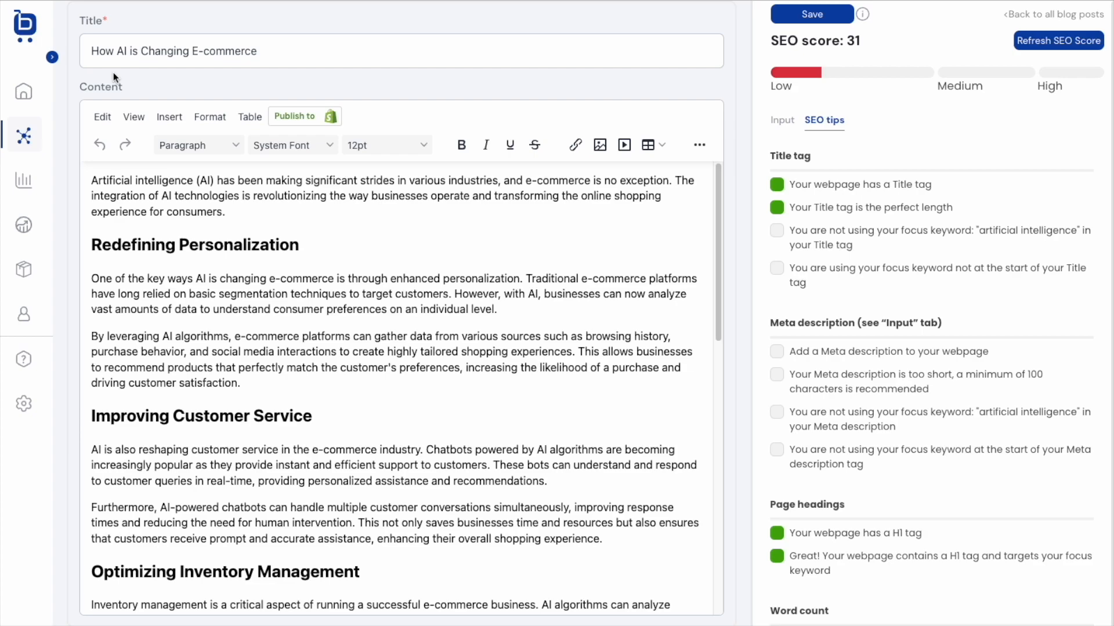
Replace "AI" with "Artificial Intelligence" in the post title.
double_click(122, 51)
text(Artificial Intelligence)
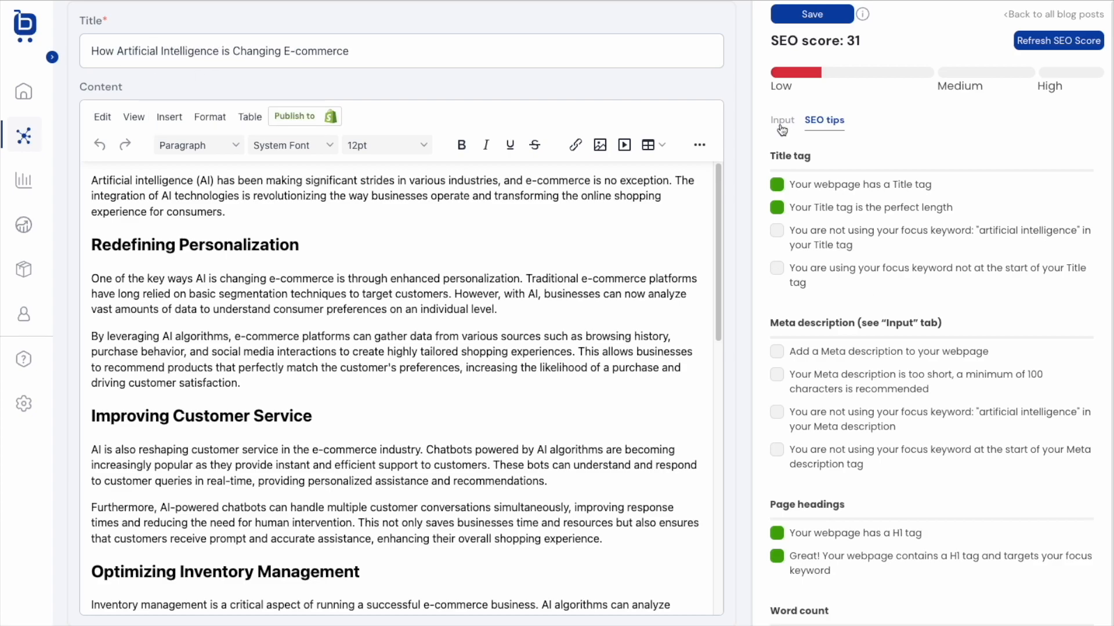
Set the meta description to "Check out this post to learn how artificial intelligence is changing the e-commerce game. Read our helpful tips to learn more.".
click(781, 129)
click(900, 450)
text(Check out this post to learn how artificial intelligence is changing the e-)
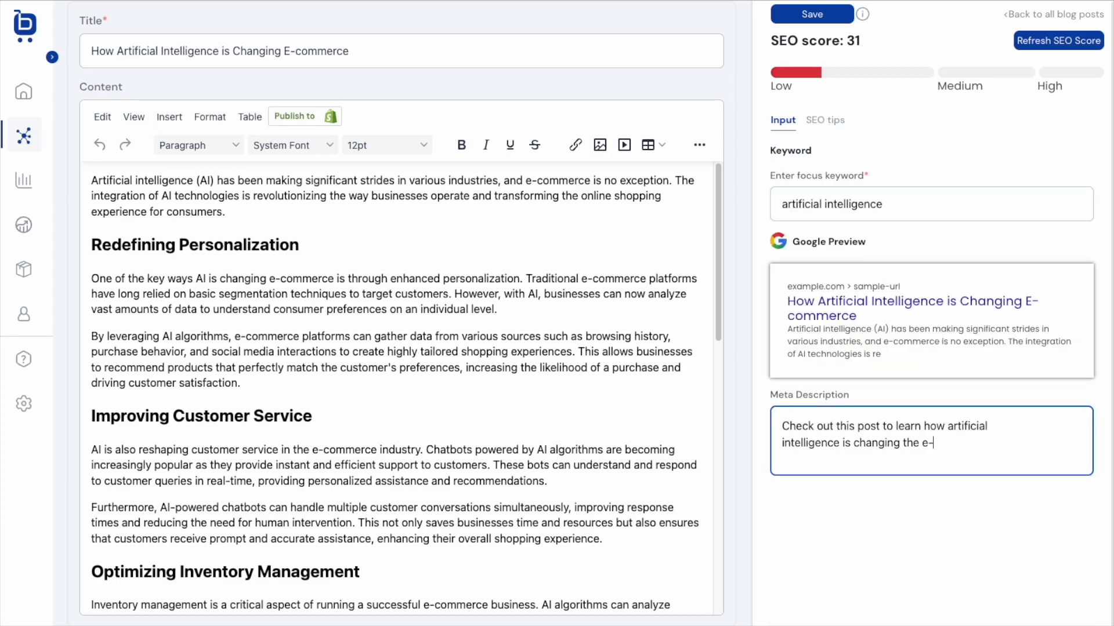
text(commerce game. Read our helpful tips to learn more.)
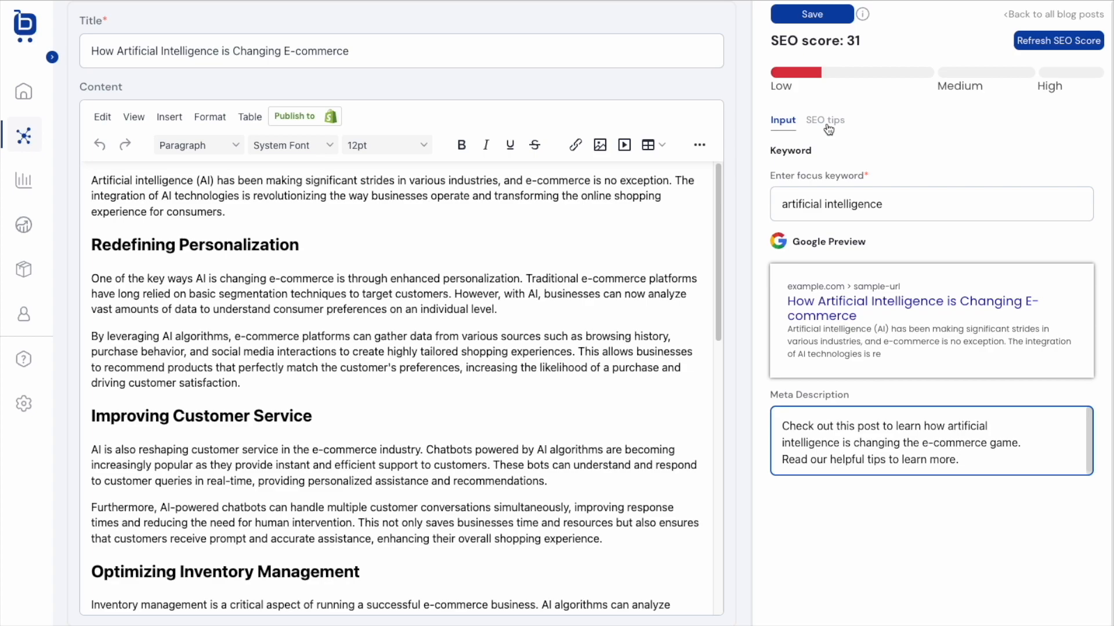
Check the Google preview of the title and meta description, and refresh the post's SEO score and tips.
click(826, 123)
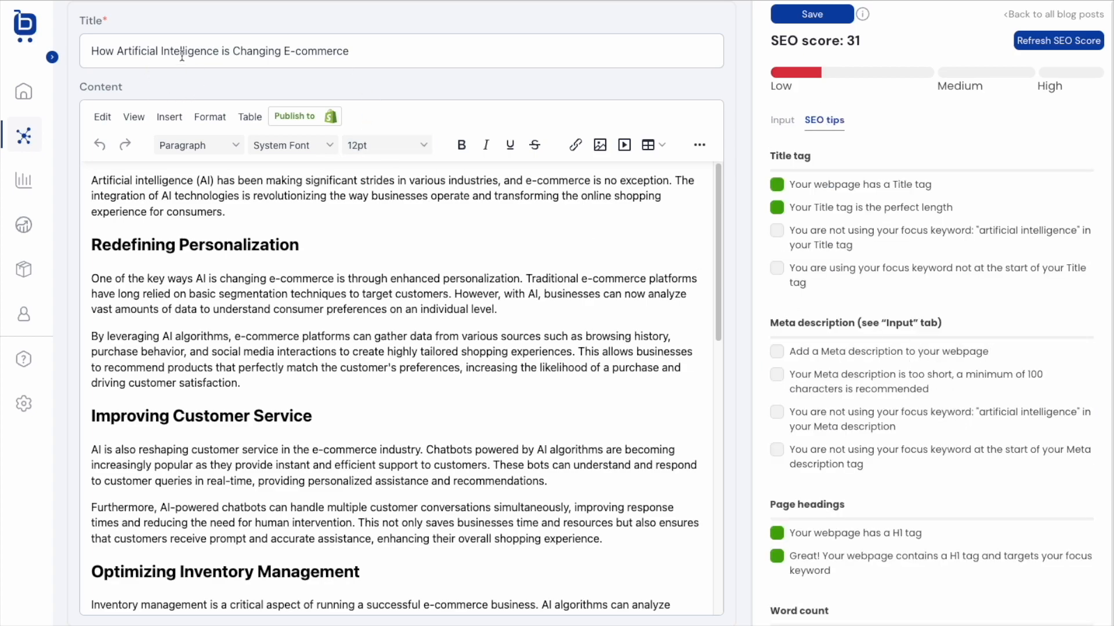
click(779, 127)
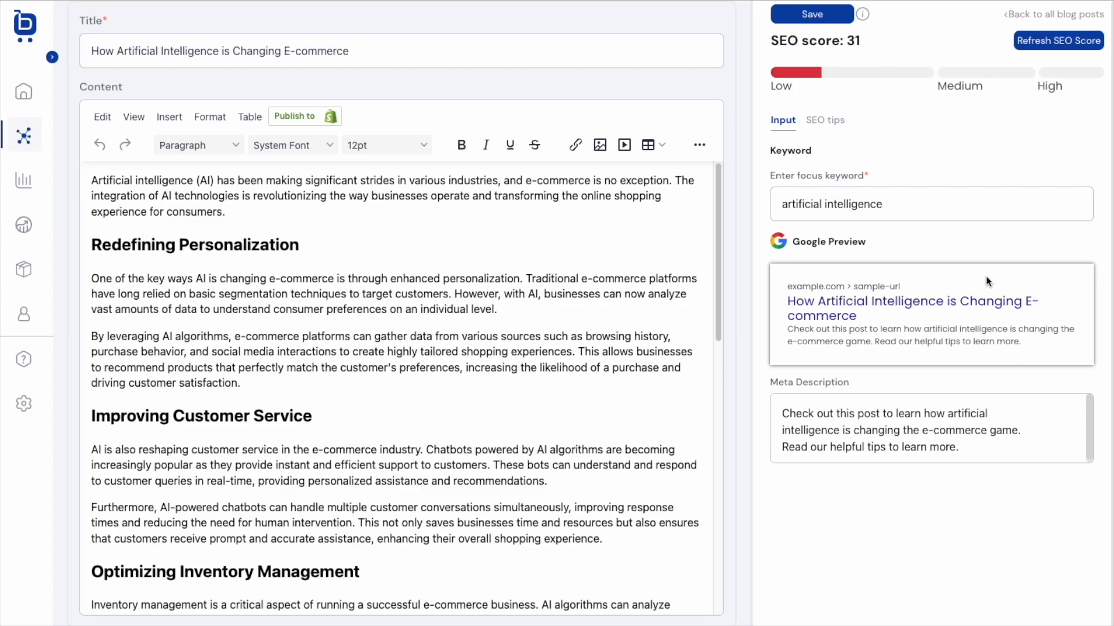
click(835, 125)
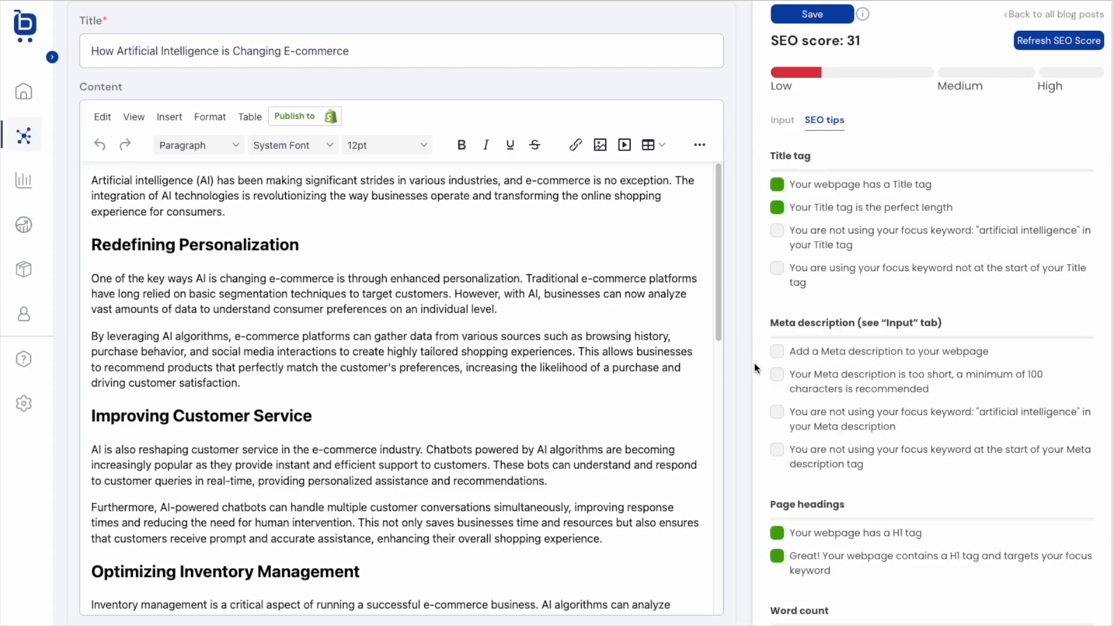
click(1041, 42)
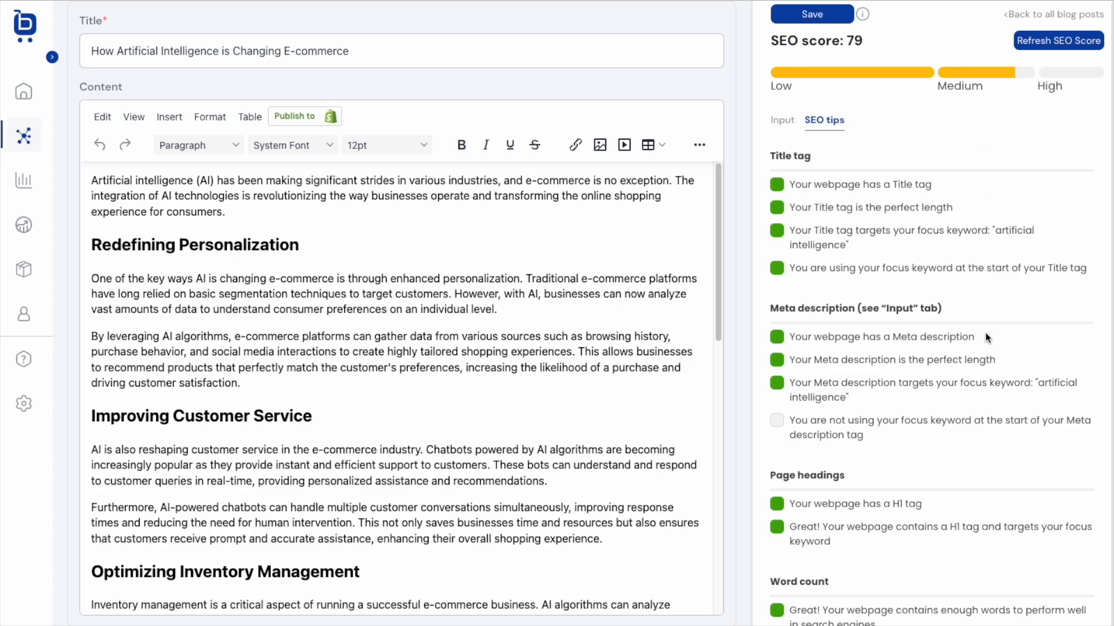
scroll(981, 333, down, 5)
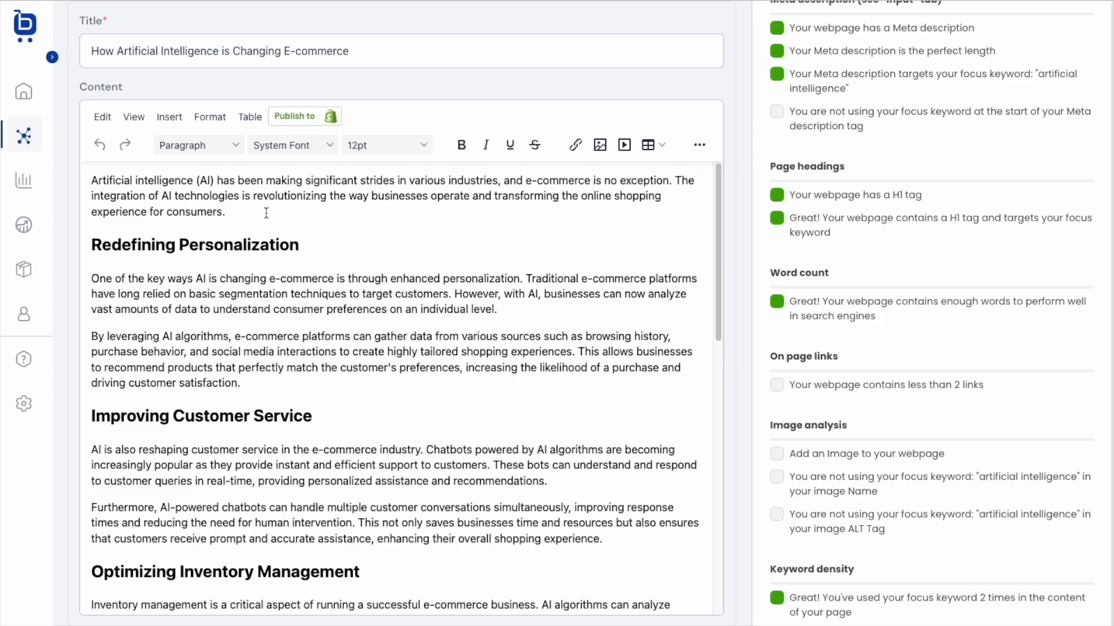
click(242, 207)
key(Return)
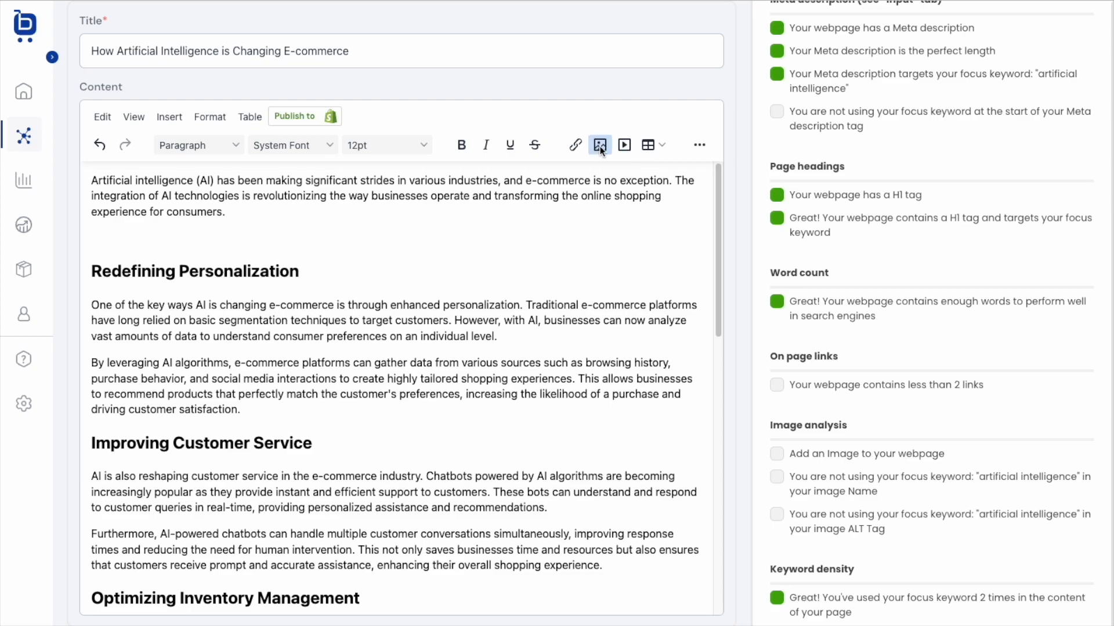
click(170, 116)
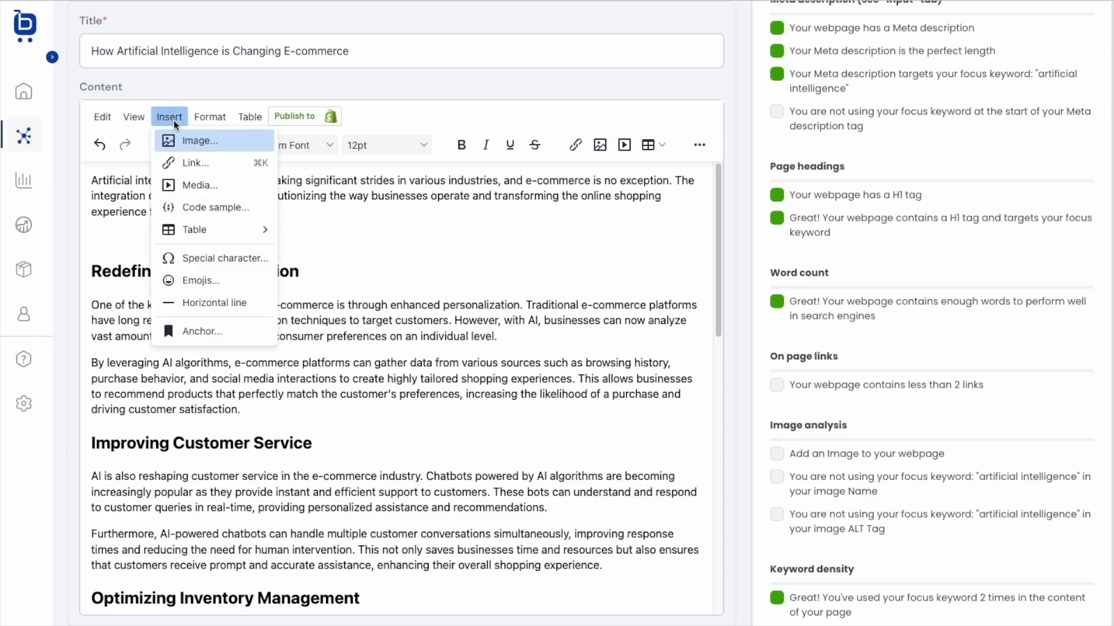
click(189, 144)
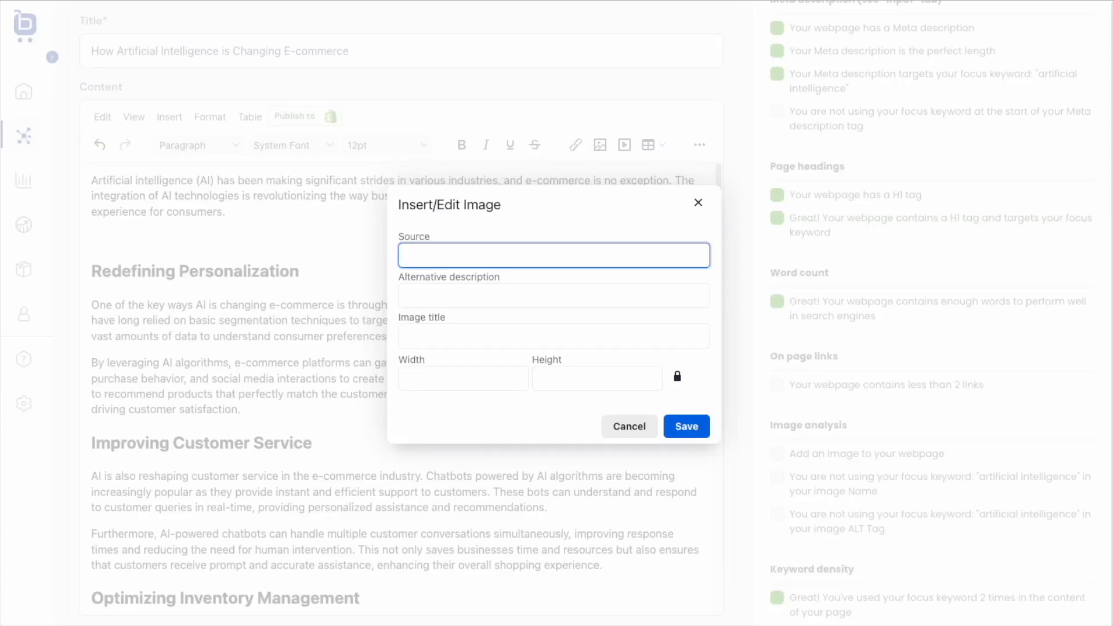
click(430, 256)
text(https://www.ecommboardroom.com/wp-content/uploads/2023/08/artificial-intelligence-3382507_1280.jpg)
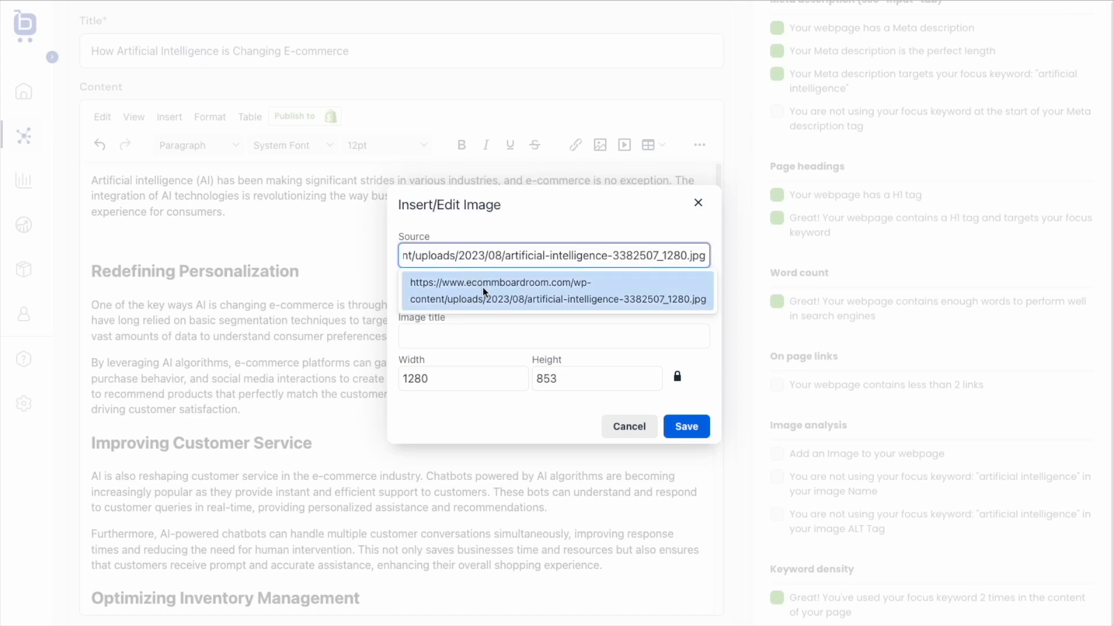
click(479, 290)
Set the image's alternative description and title to "artificial intelligence" and its width to 600, and insert it.
click(464, 303)
text(ar)
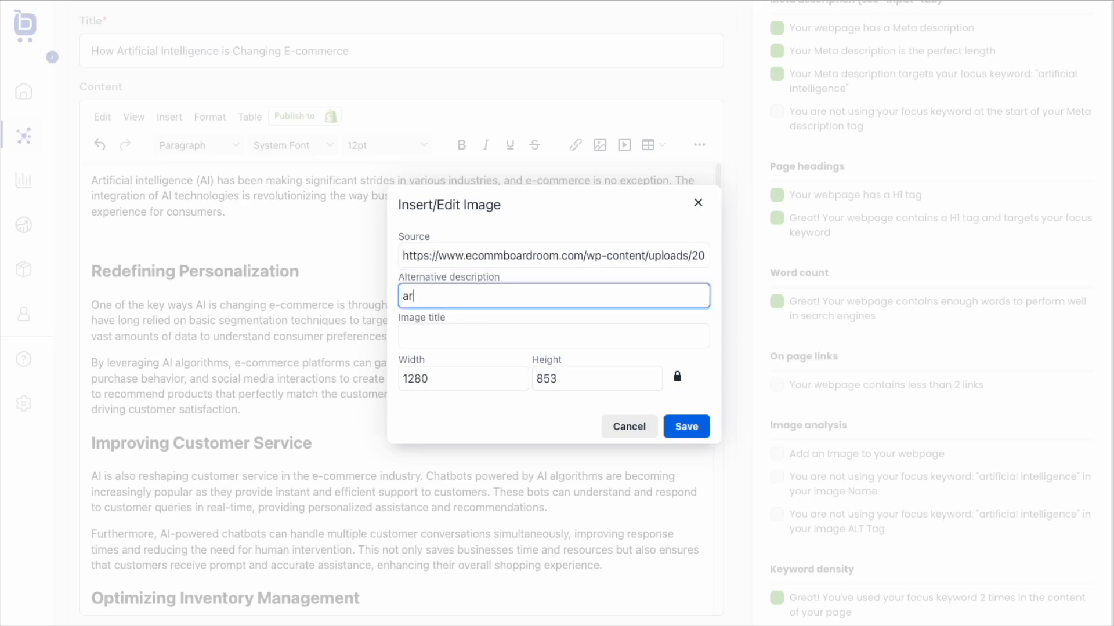
text(tificial intelligence)
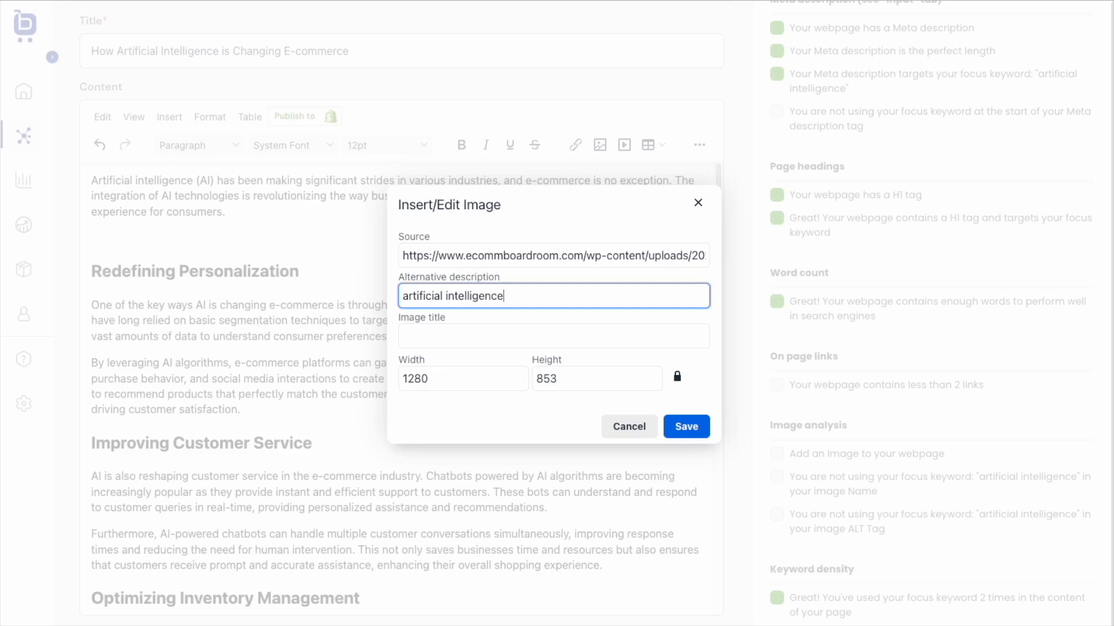
key(ctrl+a)
key(ctrl+c)
key(Tab)
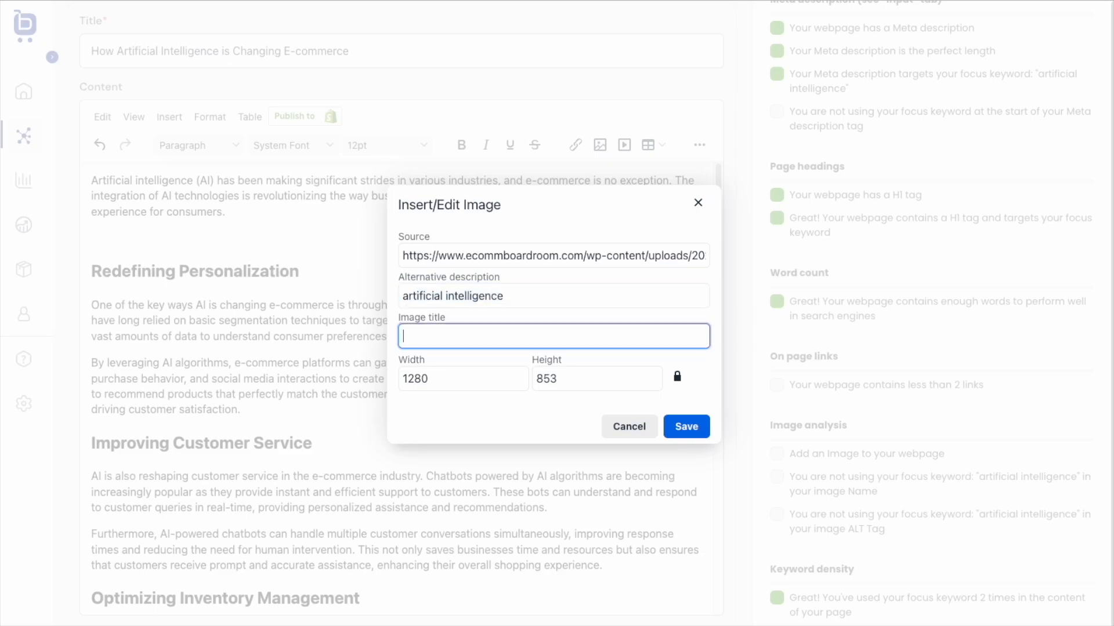
key(ctrl+v)
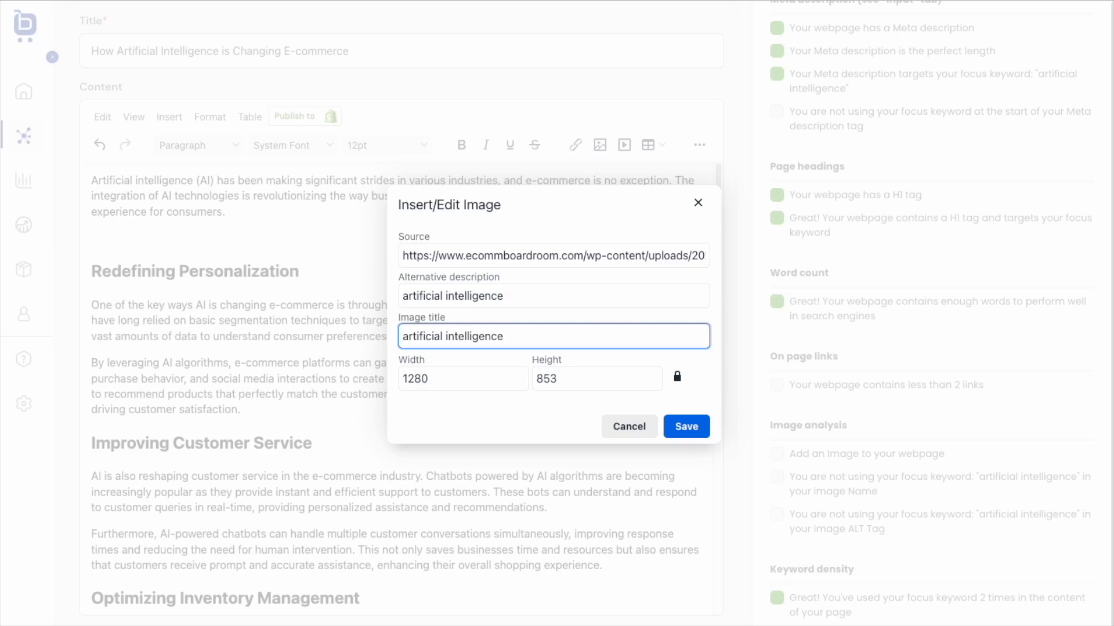
key(Tab)
text(600)
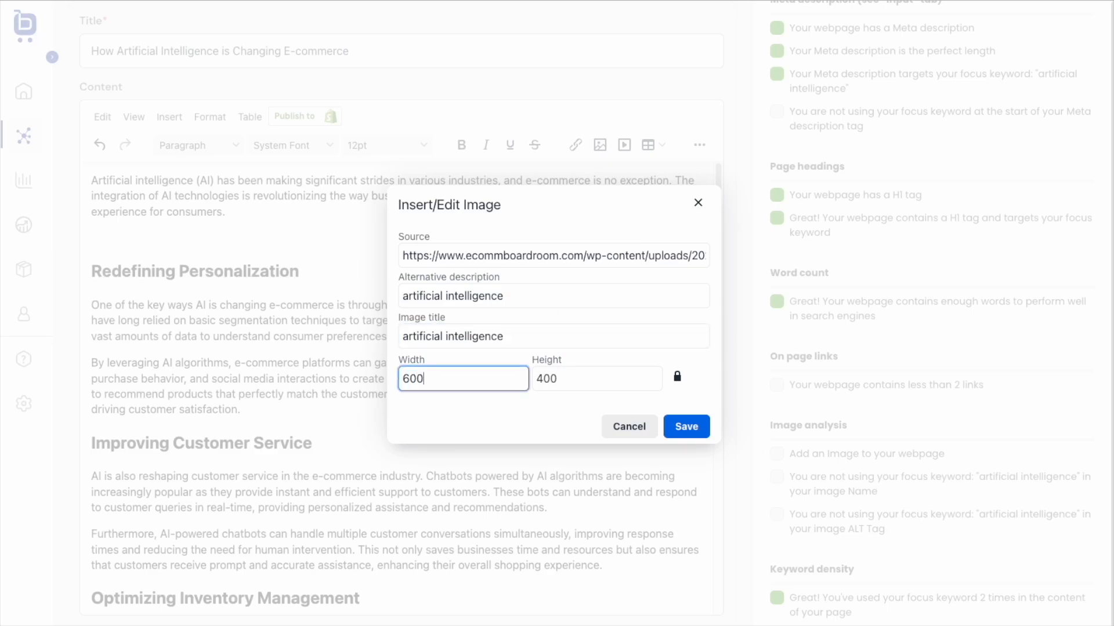
click(687, 427)
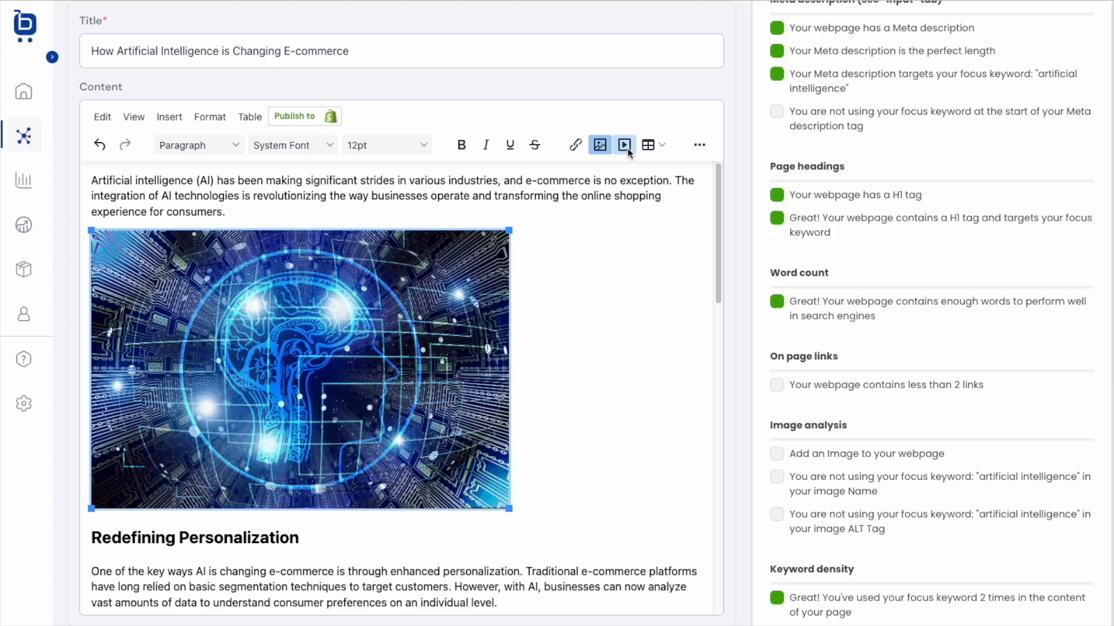
drag(525, 181, 590, 181)
click(575, 145)
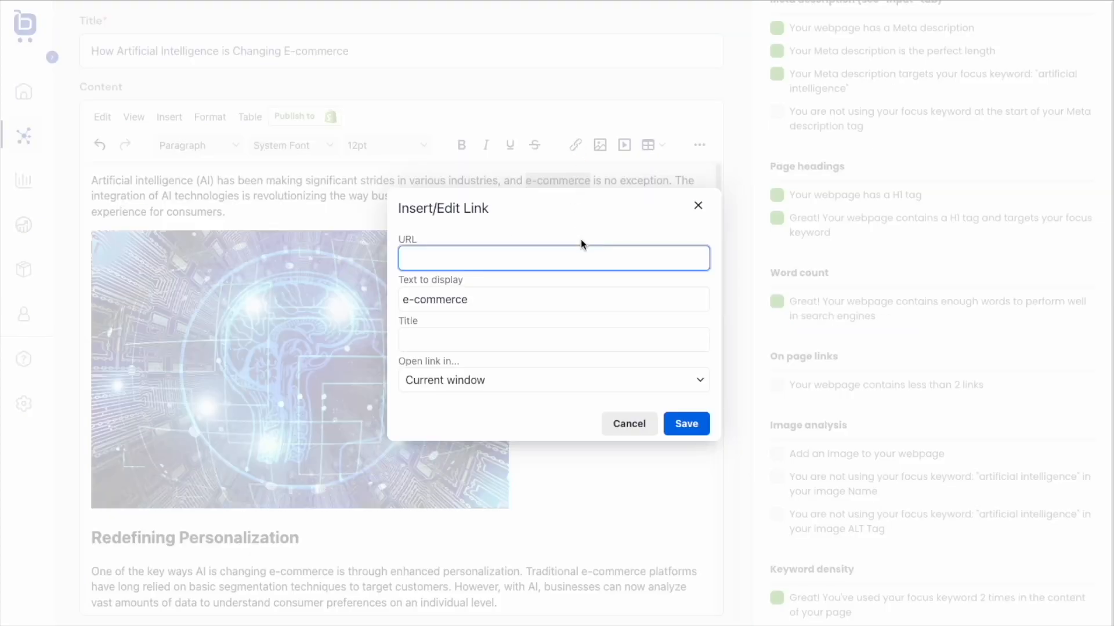
text(https:)
text(//ecommercetraining.com)
click(679, 419)
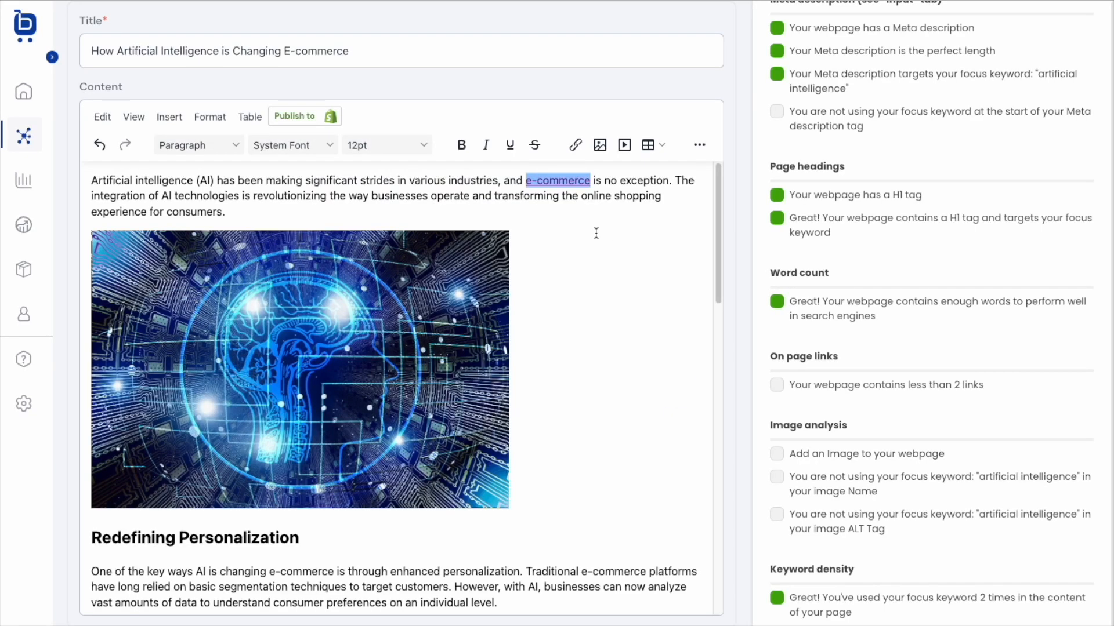
click(584, 212)
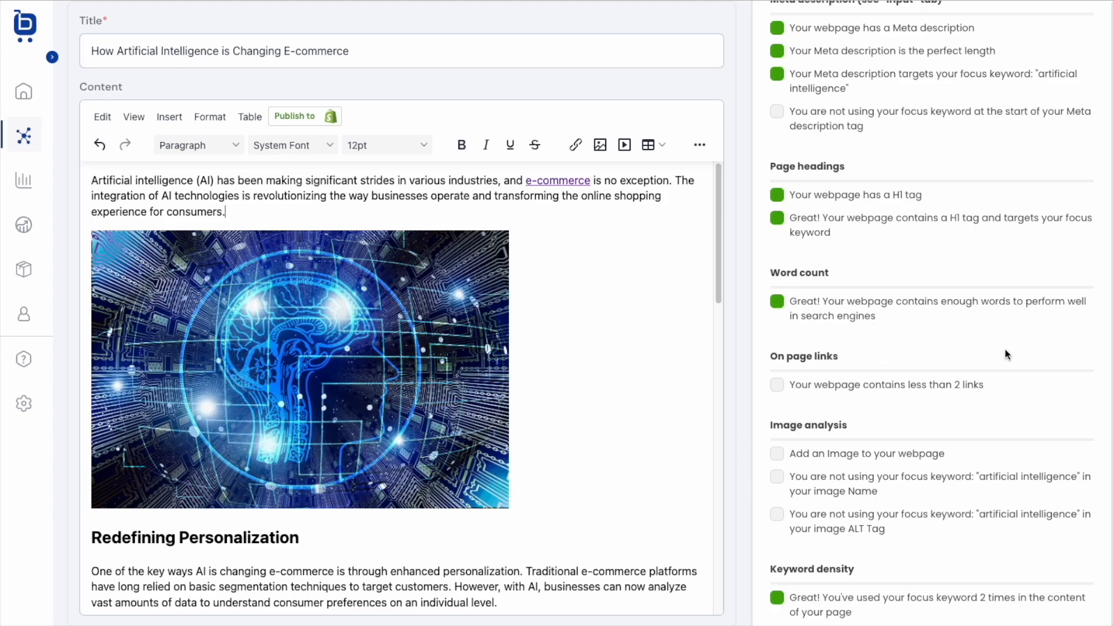
Refresh the SEO score and check the tips on links and image analysis.
scroll(1005, 349, up, 8)
click(1030, 46)
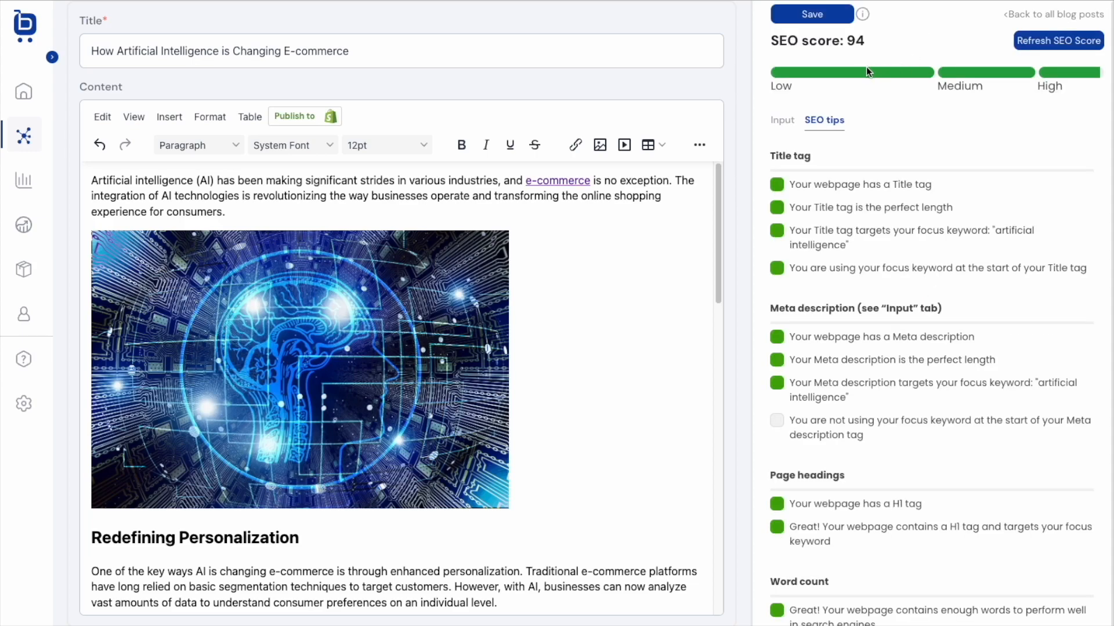
scroll(1007, 209, down, 5)
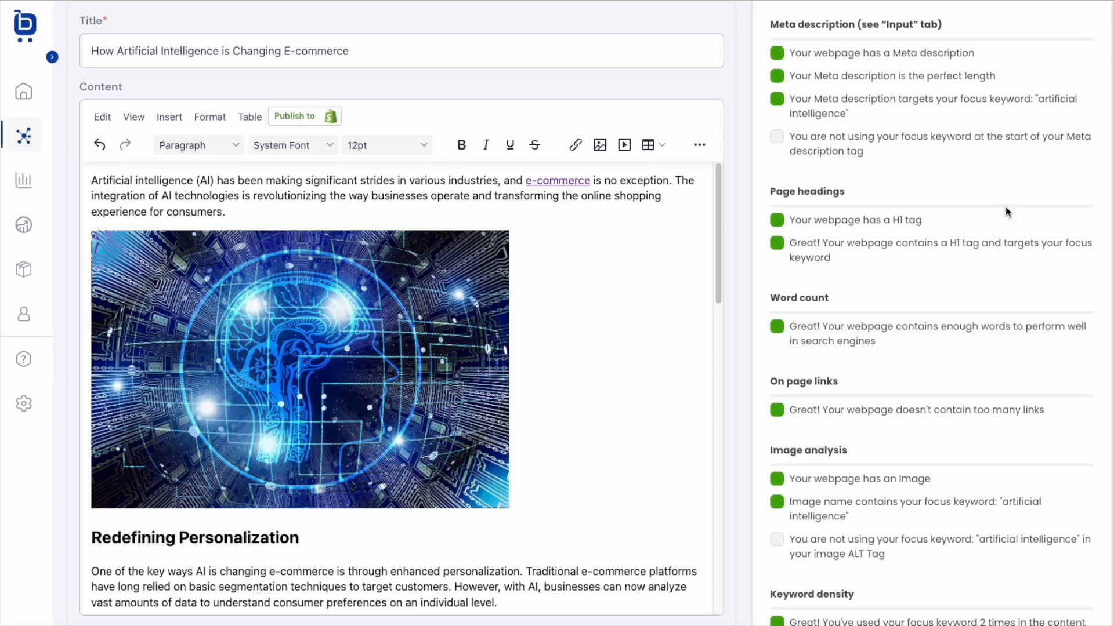
scroll(1023, 409, up, 3)
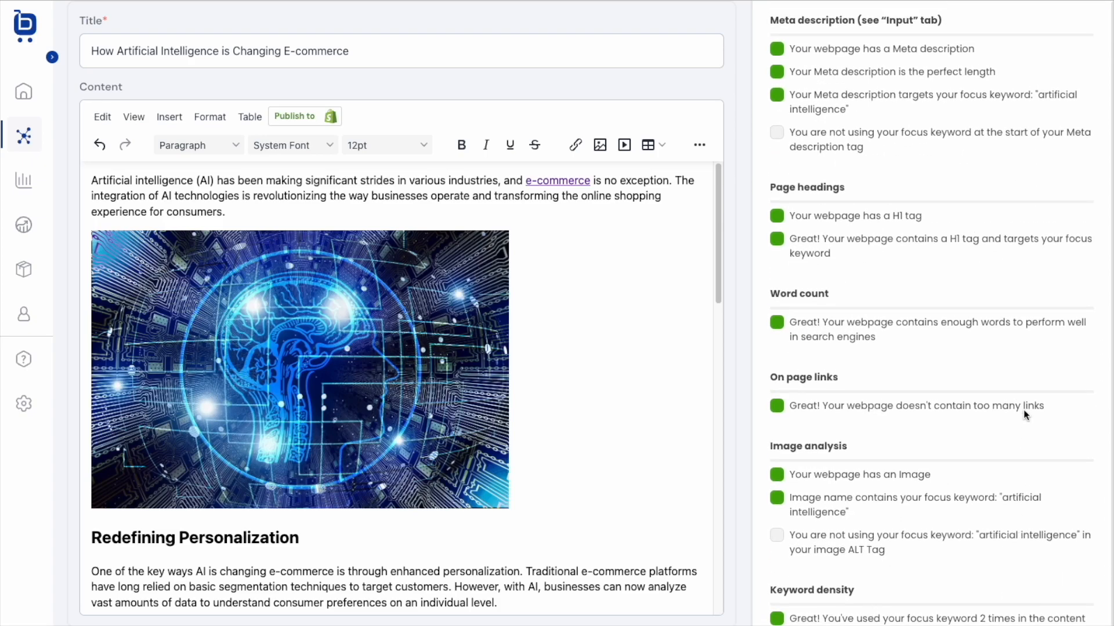
scroll(1005, 330, up, 2)
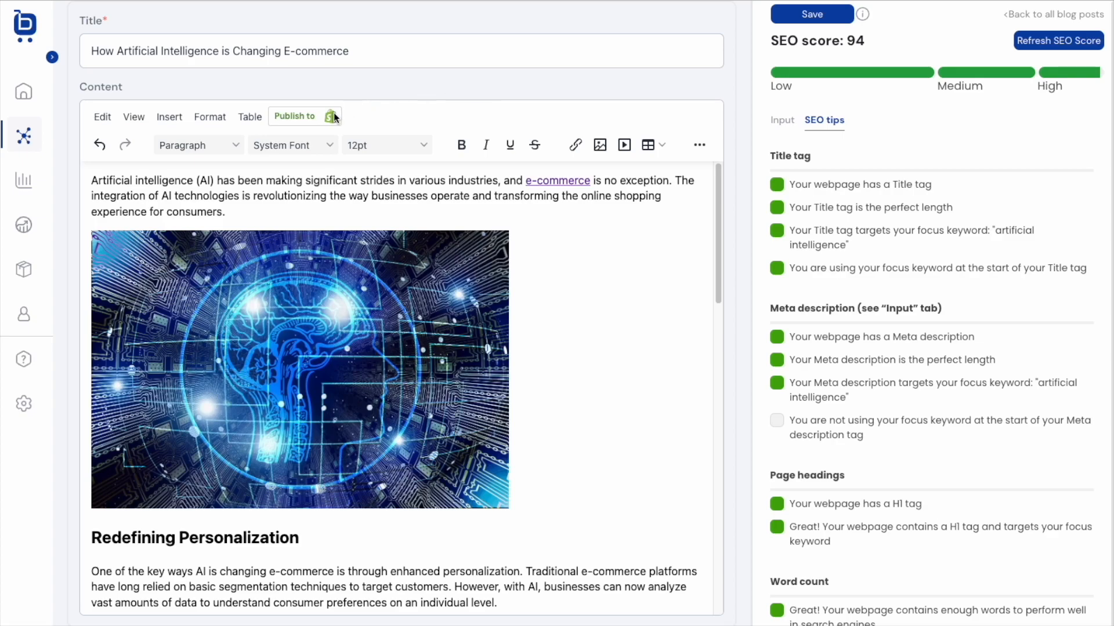
Publish the post to the Shopify store charlies-fruit-stand.myshopify.com with an uploaded cover image.
click(301, 118)
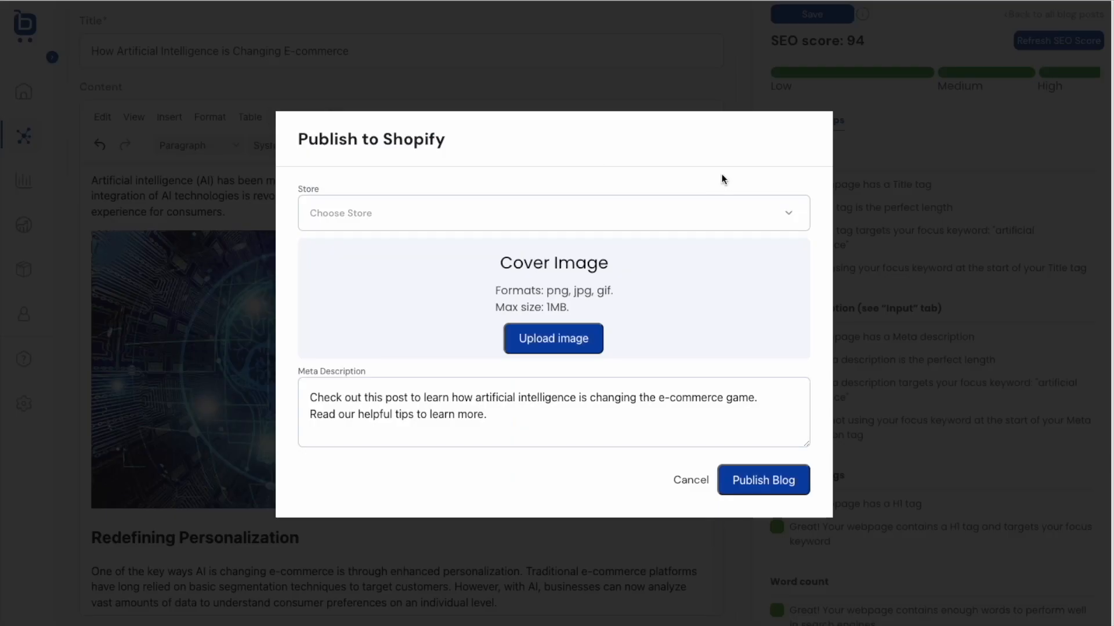
click(555, 218)
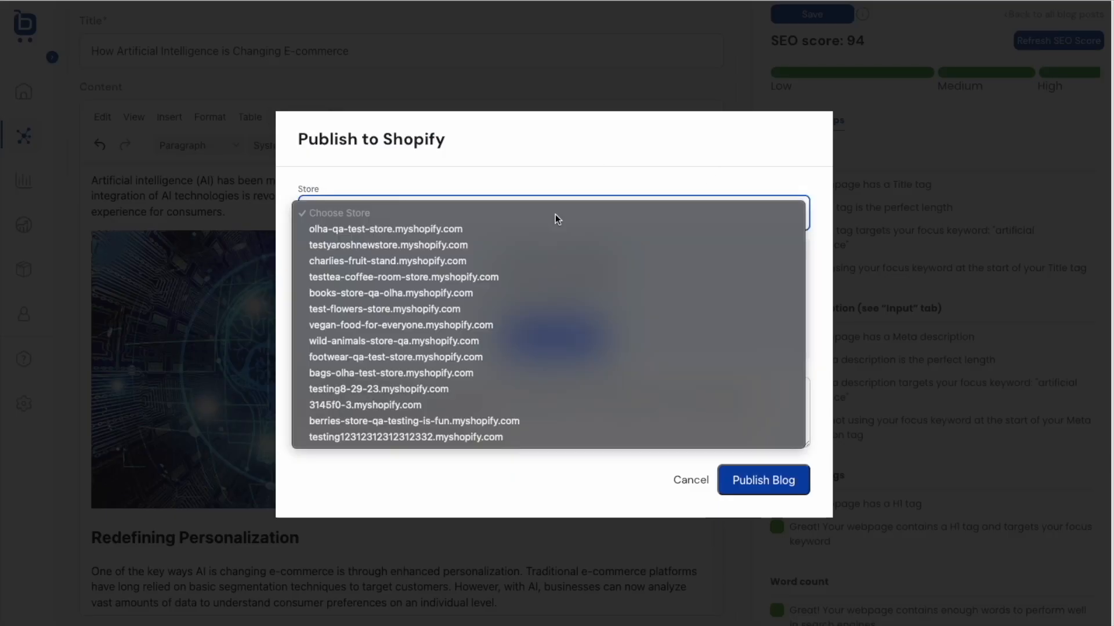
click(476, 261)
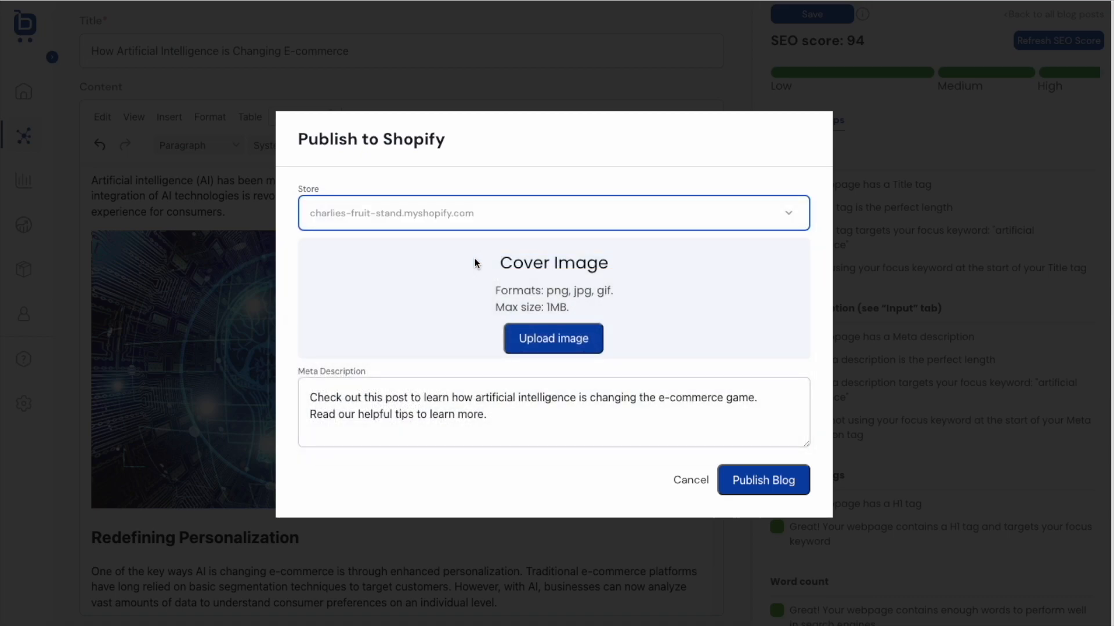
click(581, 346)
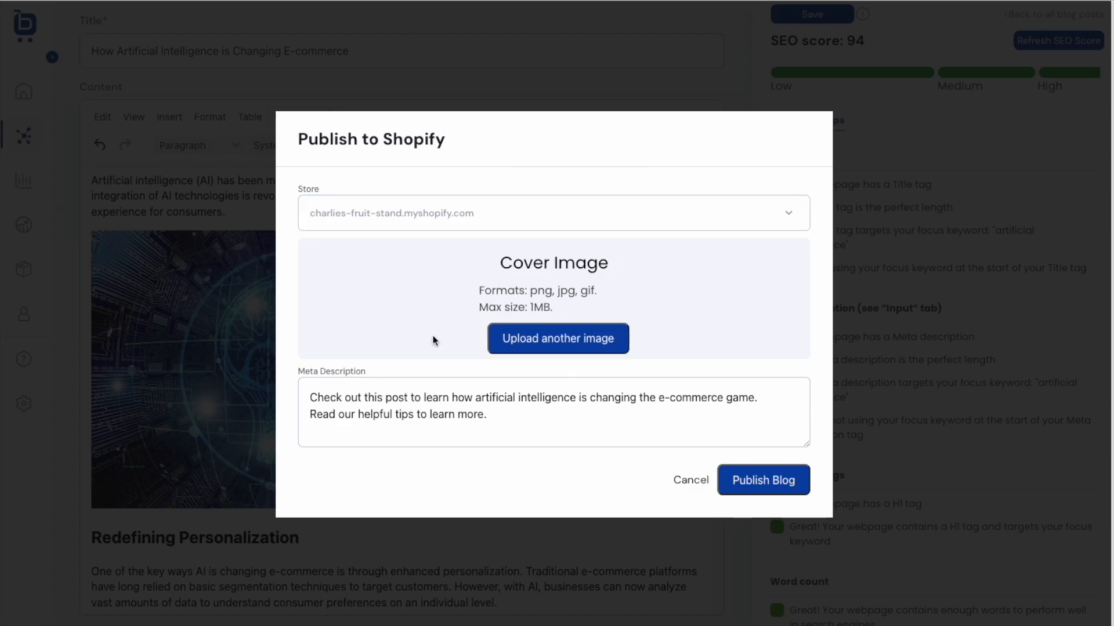
click(765, 491)
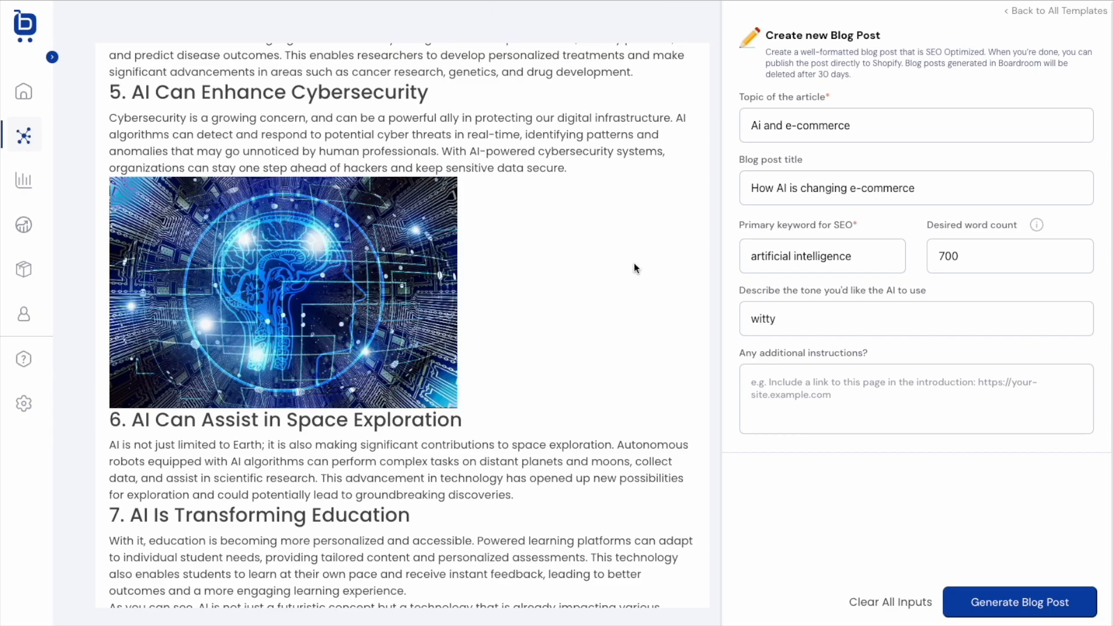
Find the published post "How Artificial Intelligence is Changing E-commerce" and open it in Shopify.
scroll(633, 258, up, 8)
scroll(634, 257, up, 3)
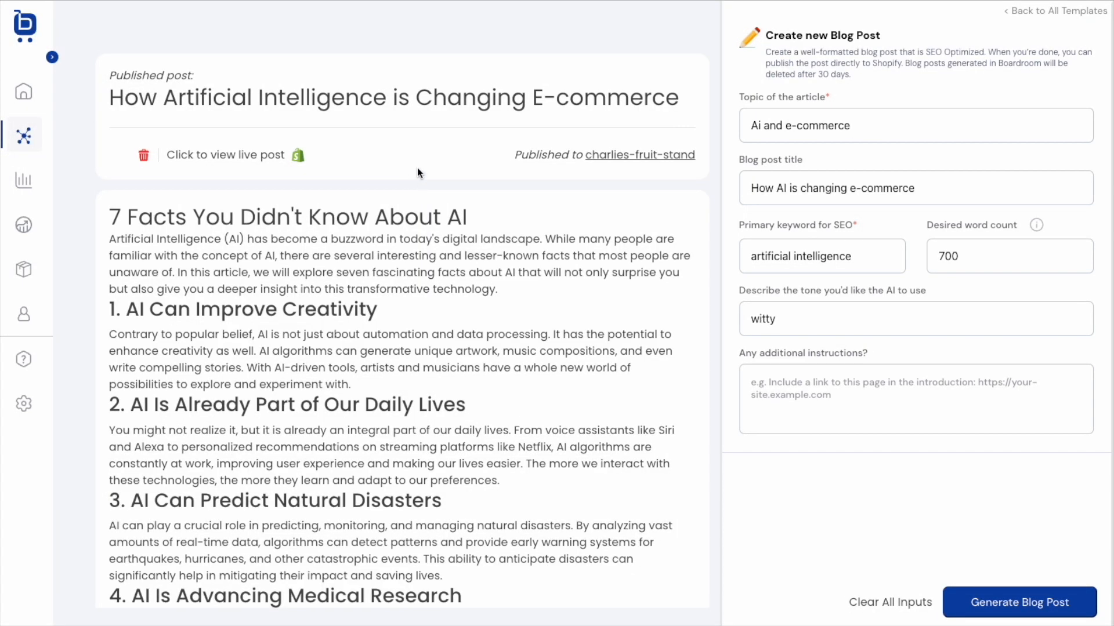
drag(104, 74, 240, 84)
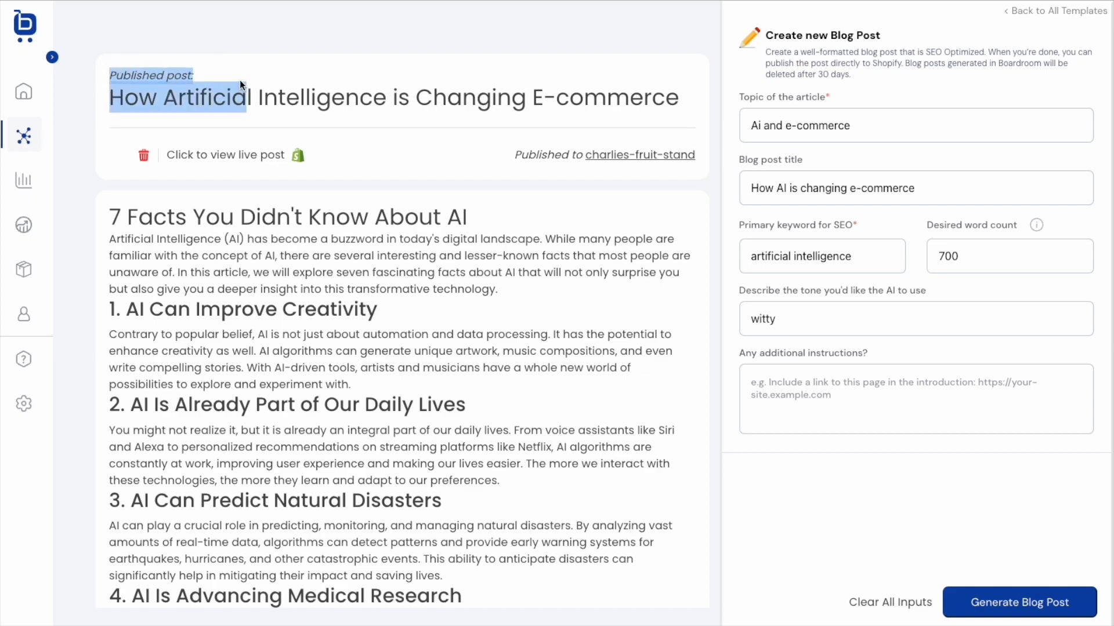
click(240, 81)
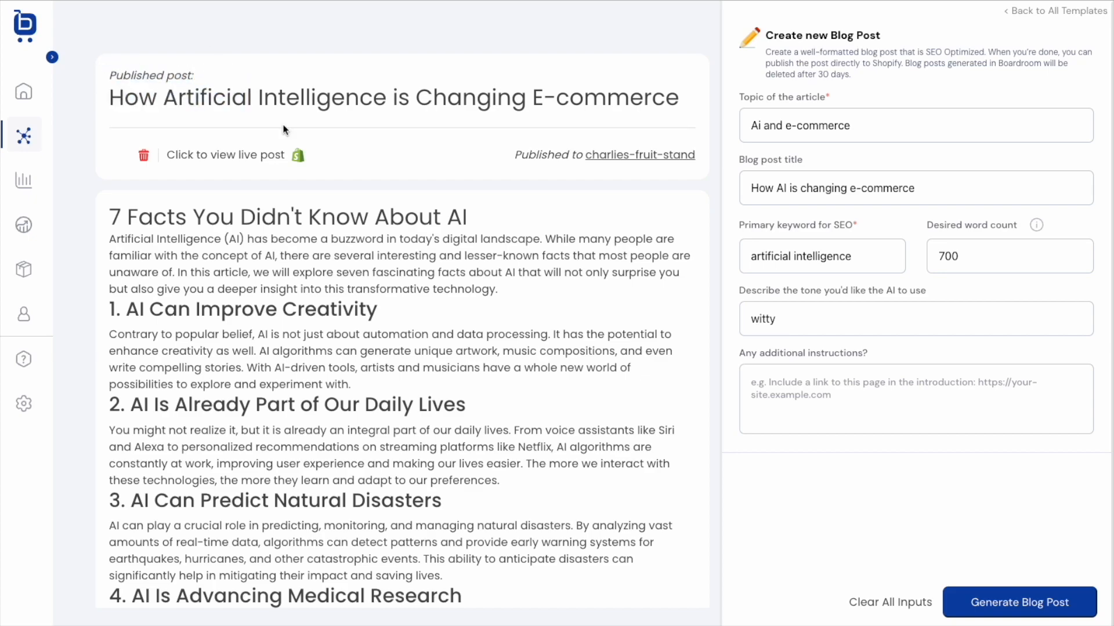
click(234, 157)
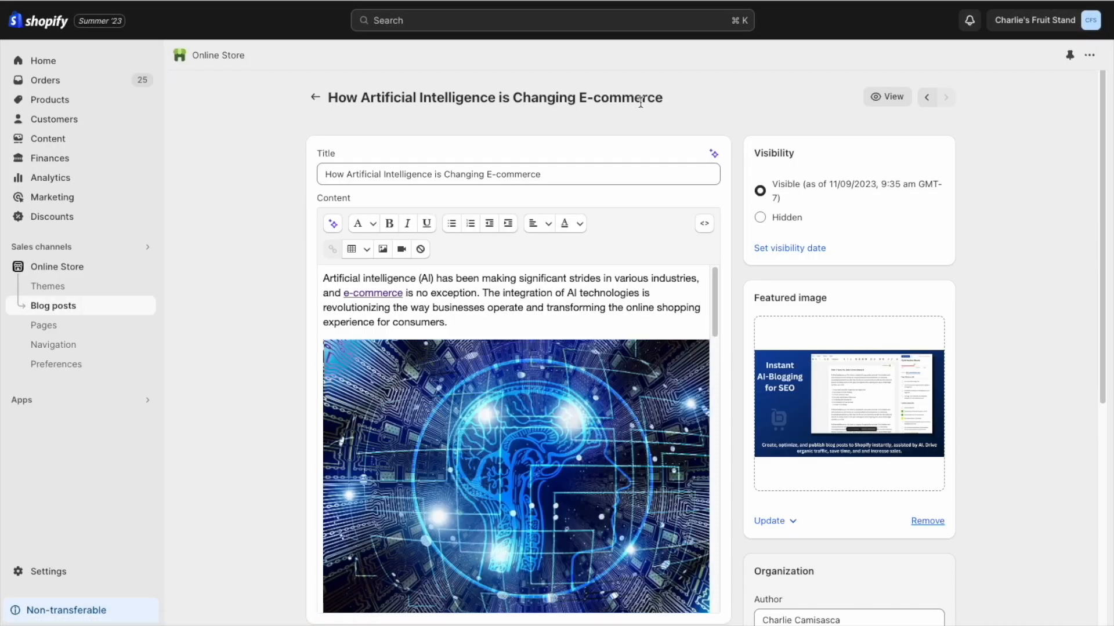
View the post on the online storefront and examine its title, link, image and sections.
click(876, 98)
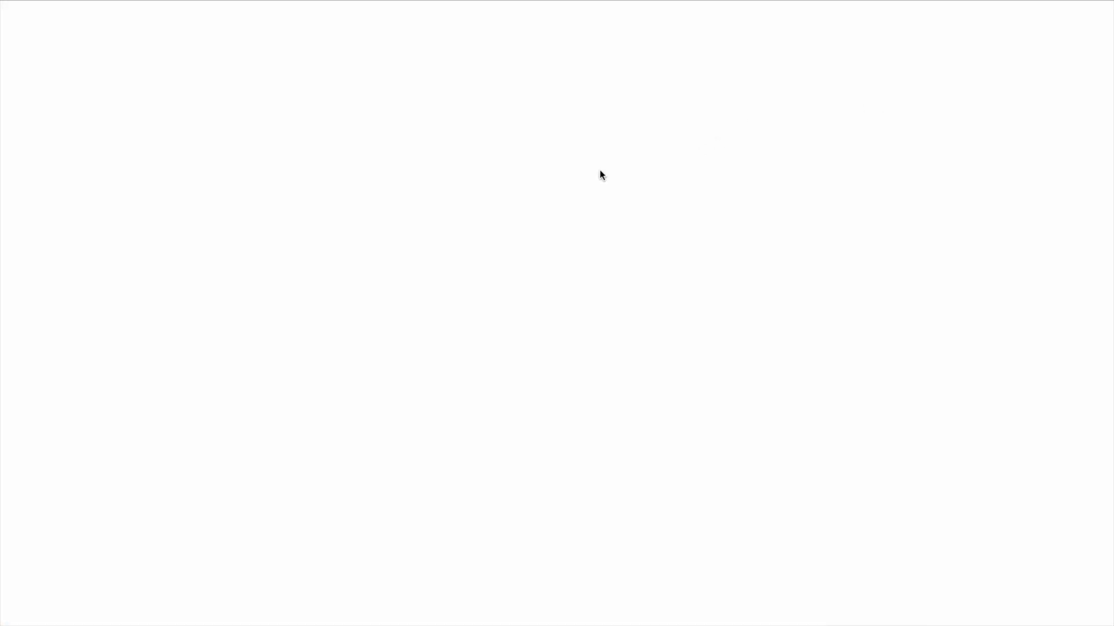
scroll(902, 249, down, 7)
scroll(916, 249, down, 4)
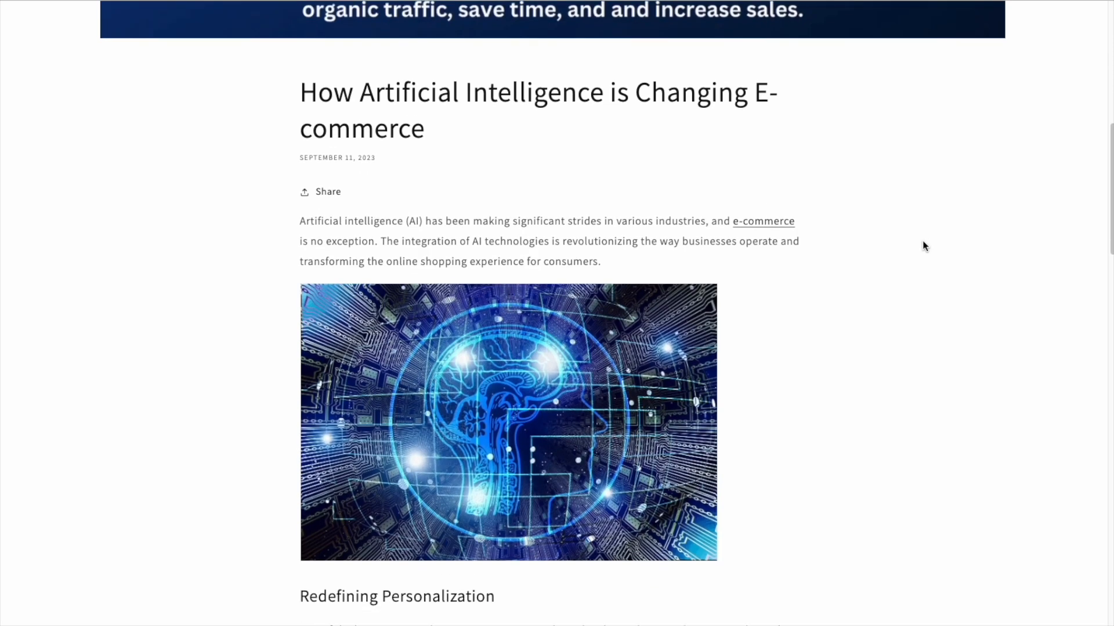
scroll(922, 245, down, 7)
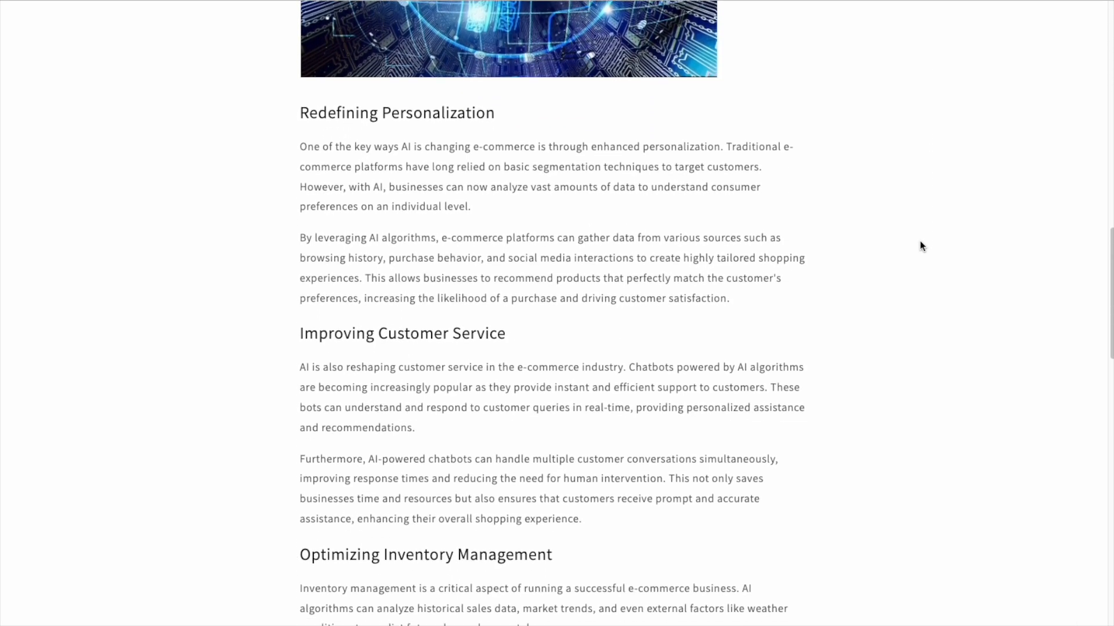
scroll(893, 244, down, 2)
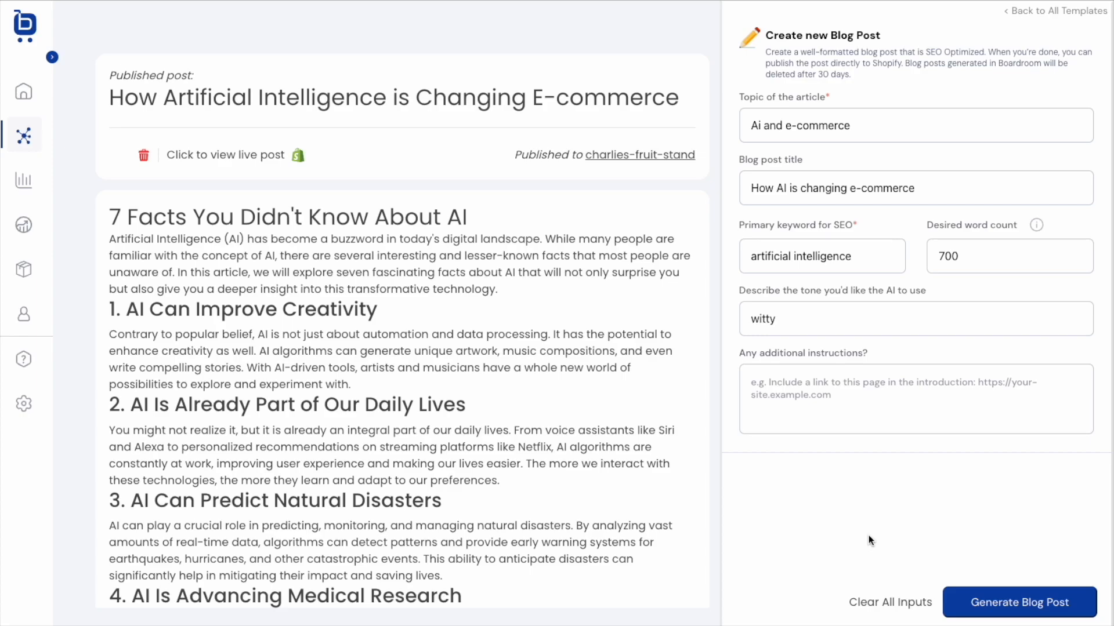
Look through the published posts in Boardroom, back to the store link of the new post.
scroll(531, 255, down, 8)
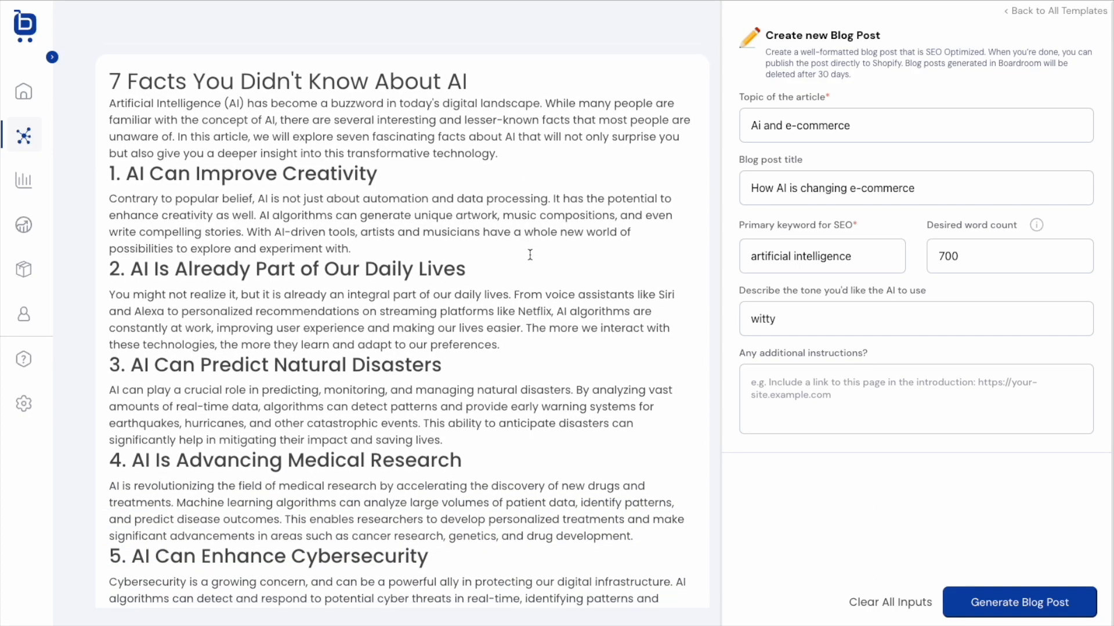
scroll(530, 255, down, 3)
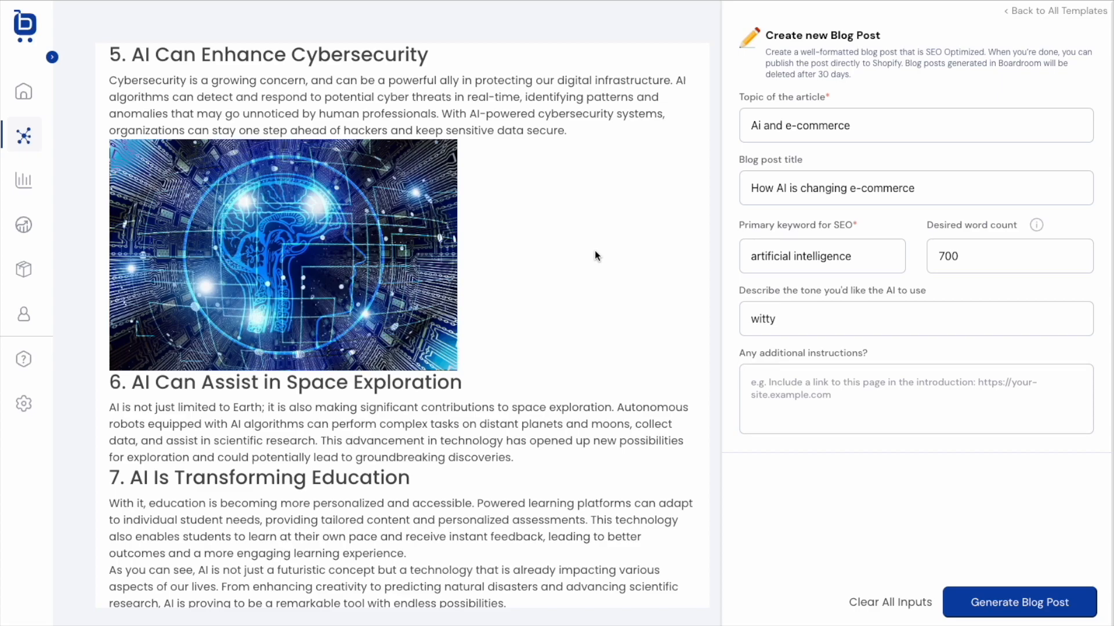
scroll(595, 255, up, 5)
scroll(594, 250, up, 5)
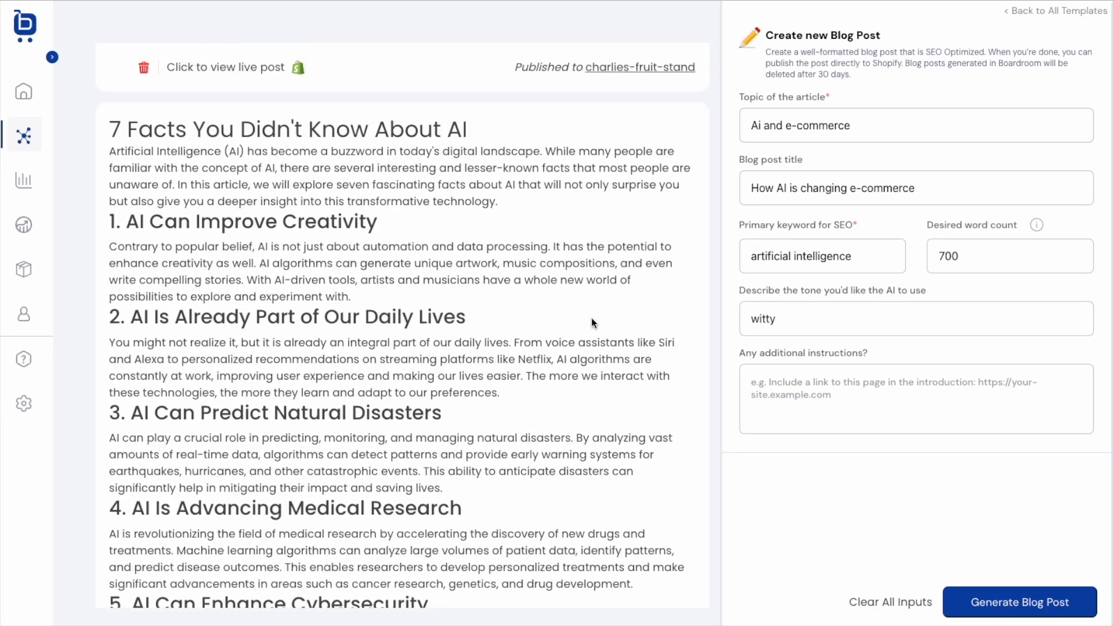